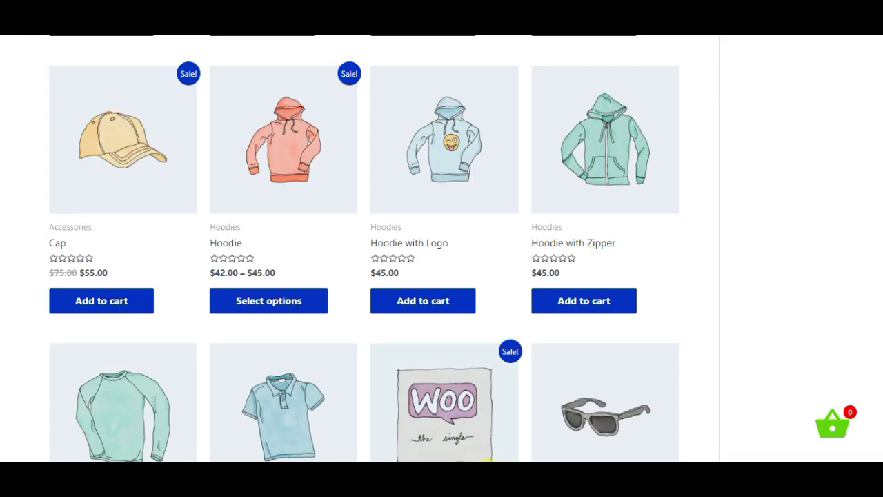
Step: Add Hoodie with Zipper and Hoodie with Logo to the cart
click(583, 300)
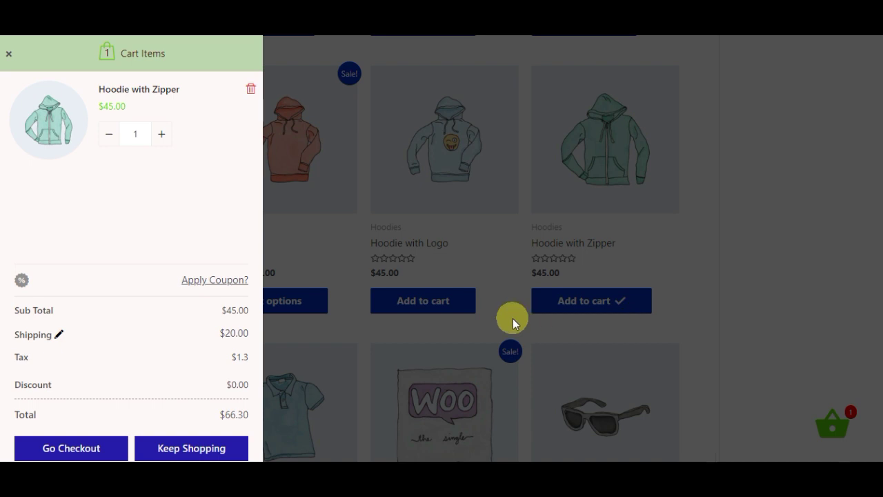
click(461, 321)
click(455, 305)
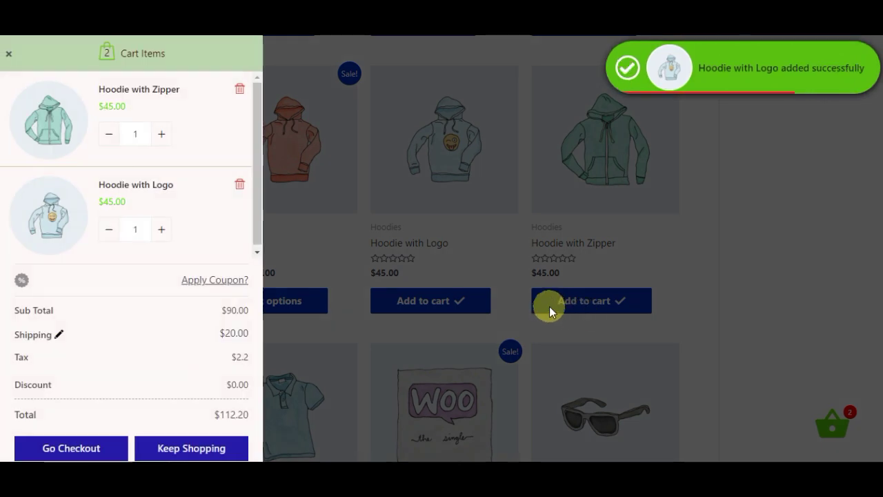
Step: Raise the Hoodie with Logo quantity to 3, then lower it back down
click(161, 230)
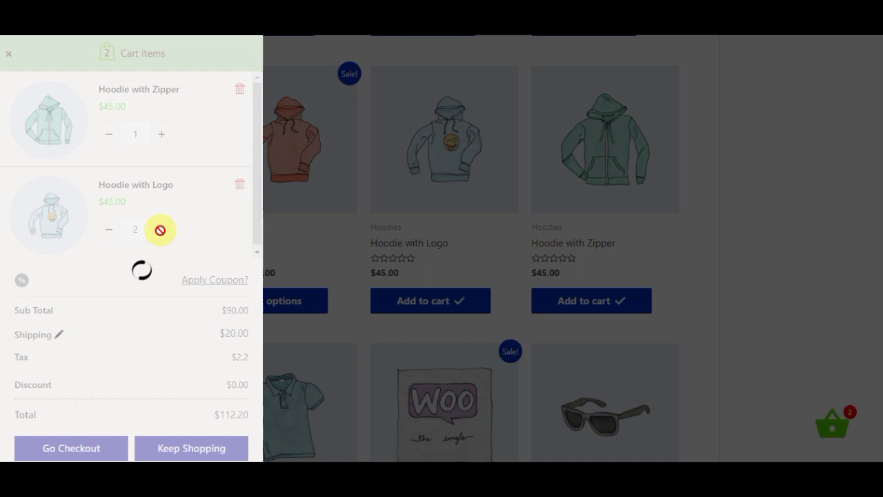
click(161, 231)
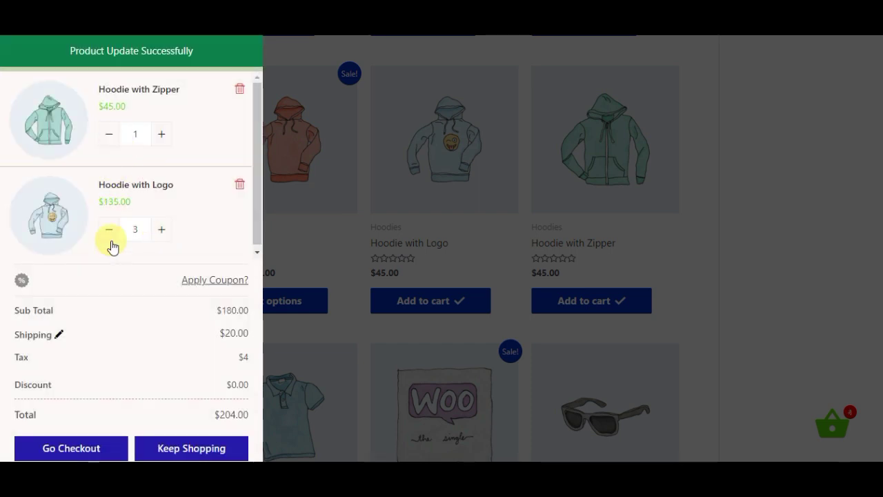
click(109, 233)
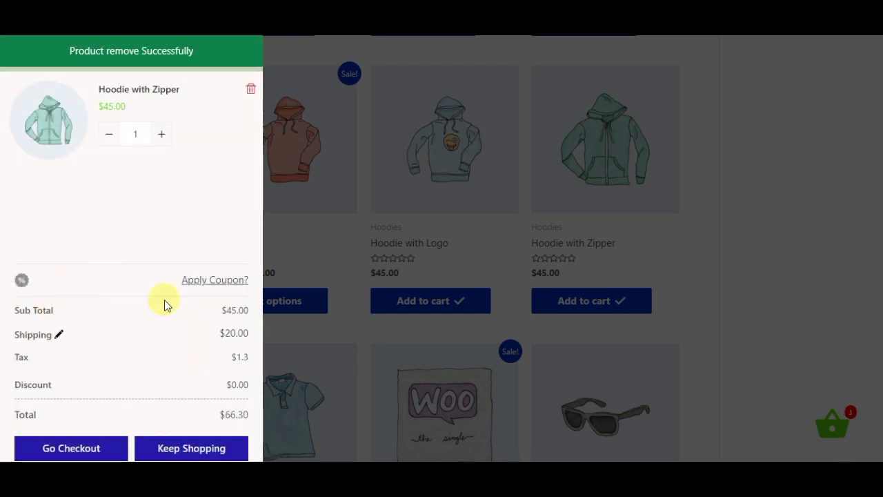
Step: Apply the $2-off coupon code and confirm the $2.00 discount in the totals
click(217, 281)
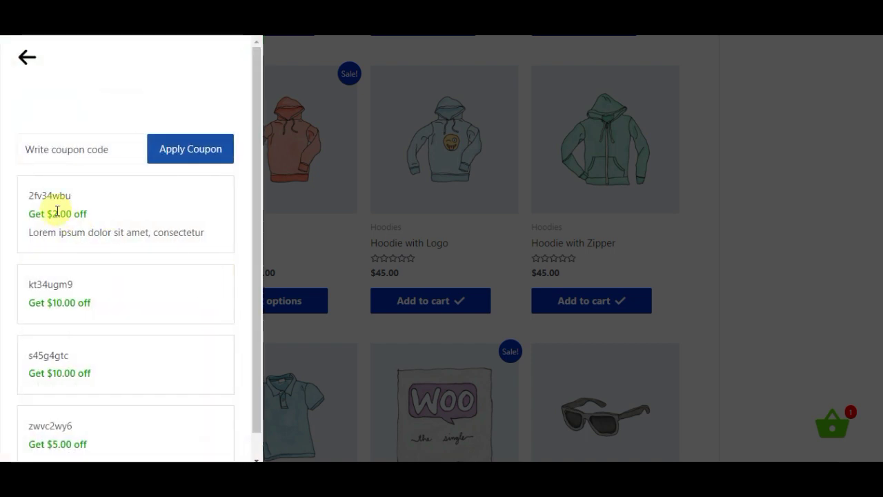
double_click(40, 195)
text(2fv34wbu)
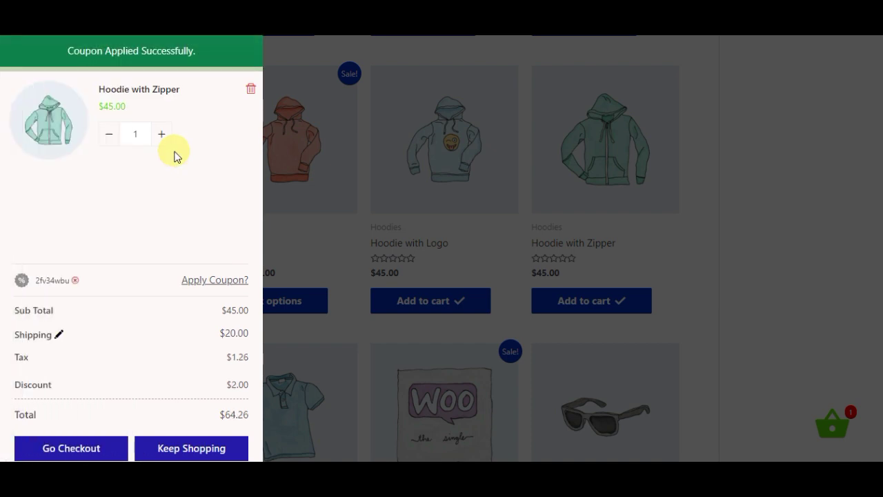
drag(228, 384, 251, 386)
Step: Apply the $10-off coupon, check the $12.00 discount, then remove that coupon
click(204, 281)
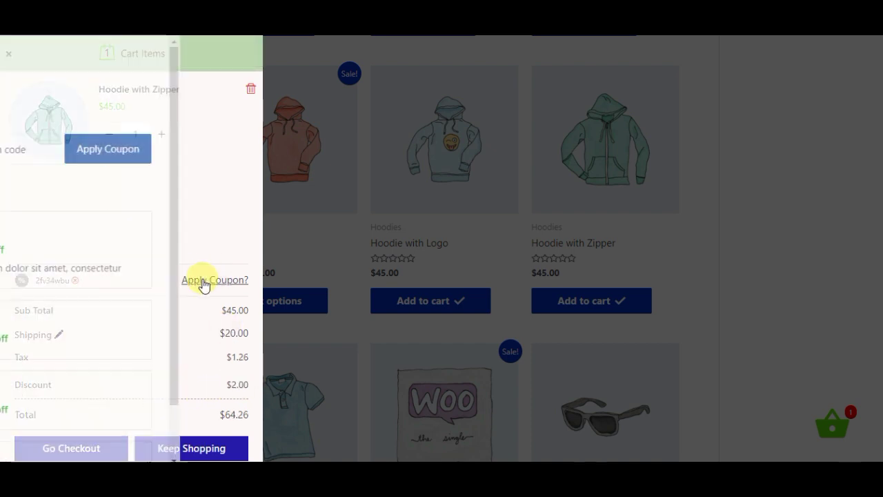
scroll(55, 300, down, 1)
double_click(53, 261)
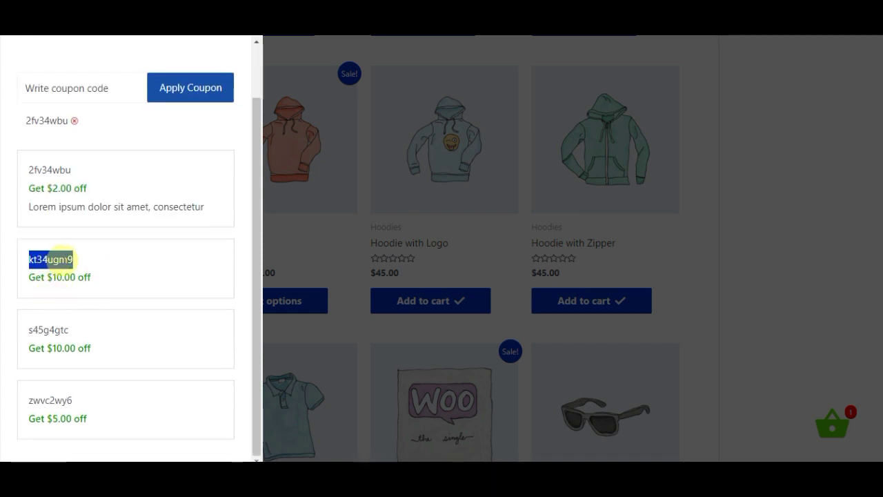
click(173, 89)
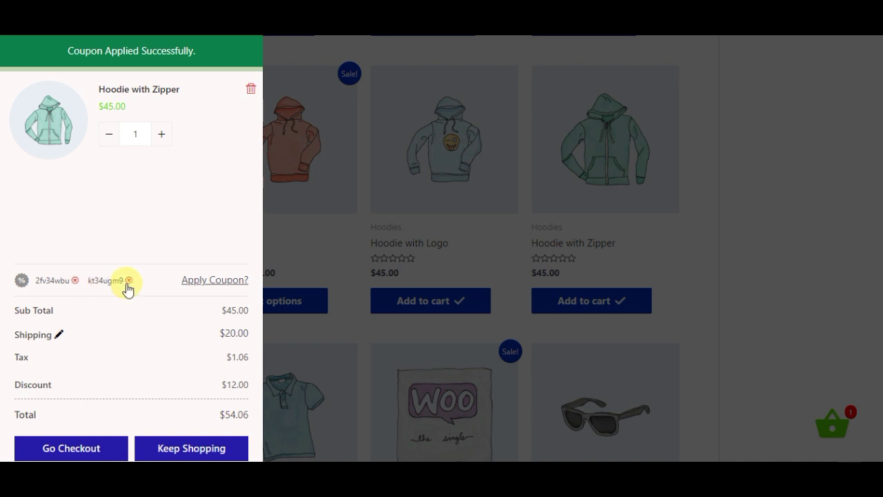
drag(221, 384, 249, 384)
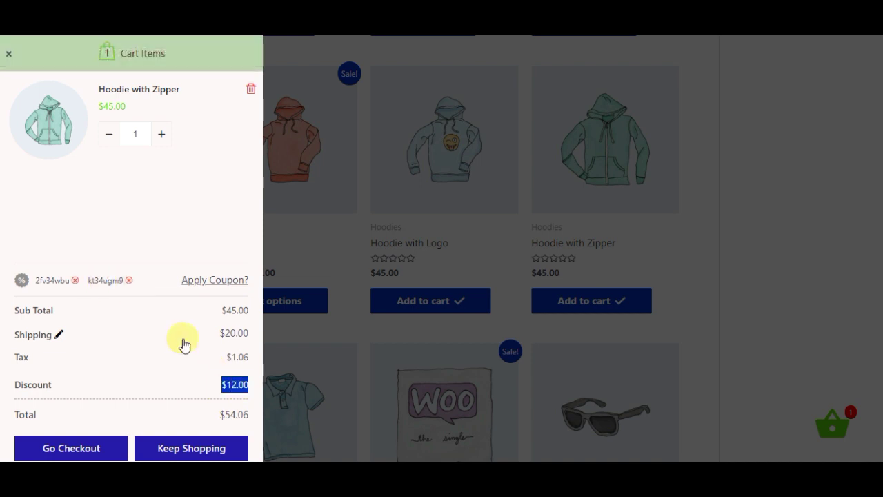
click(129, 281)
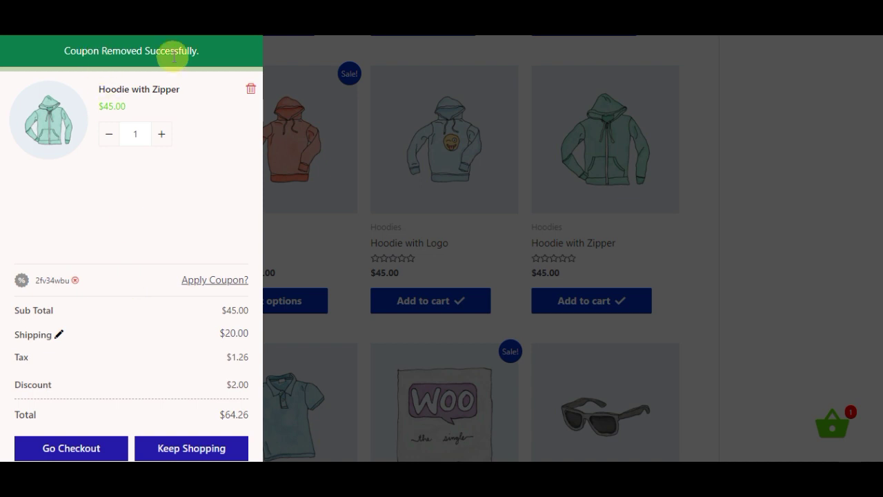
Step: Change the shipping country to Tuvalu and update the address
click(59, 336)
click(87, 238)
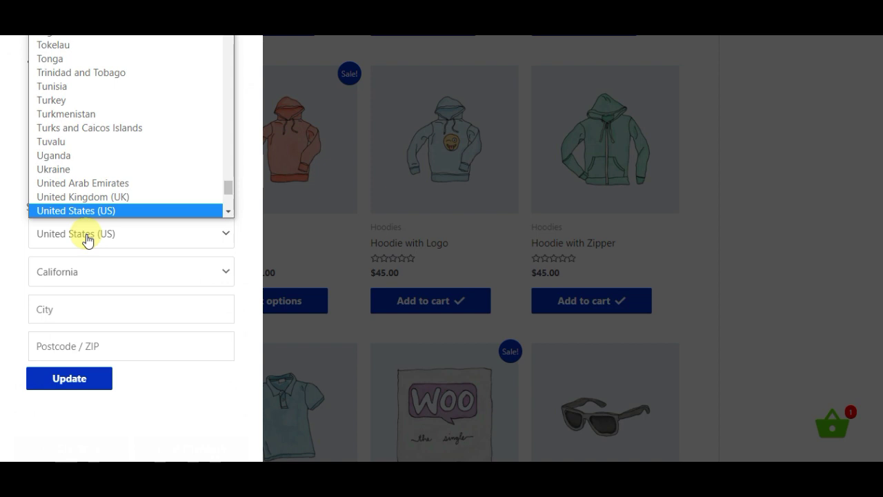
click(91, 142)
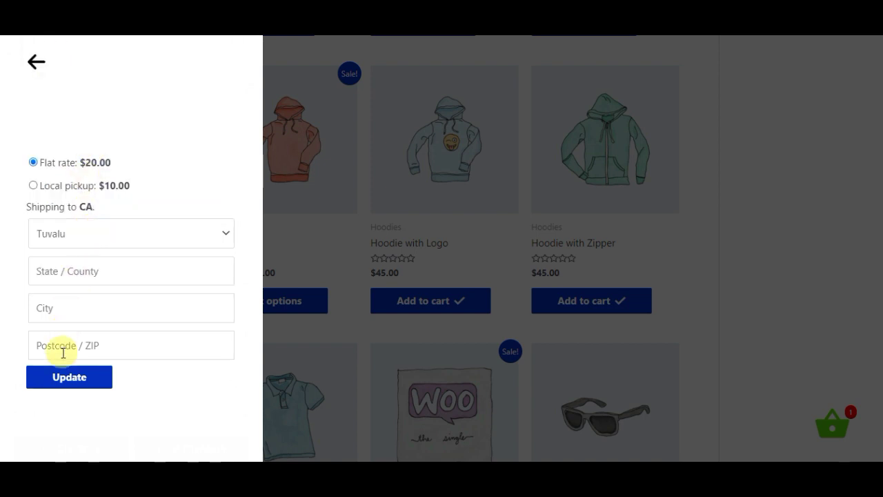
click(64, 379)
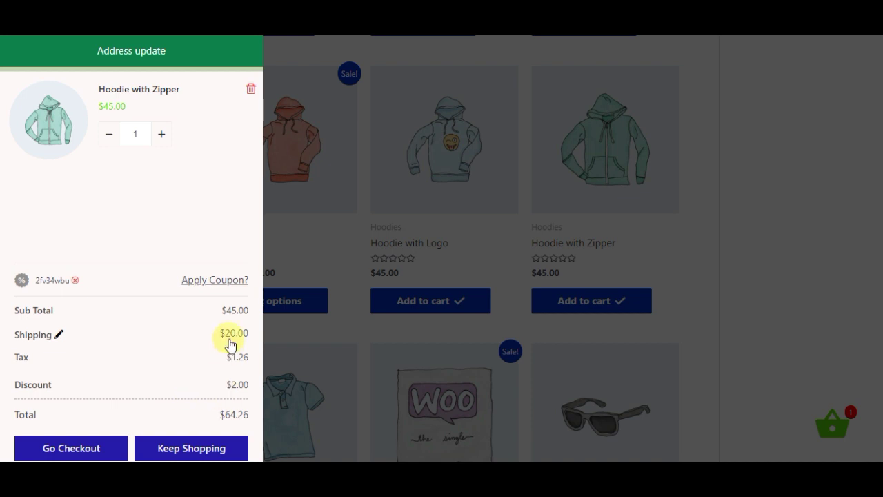
Step: Switch shipping to Local pickup for $10.00, then close the cart panel
click(230, 338)
click(33, 185)
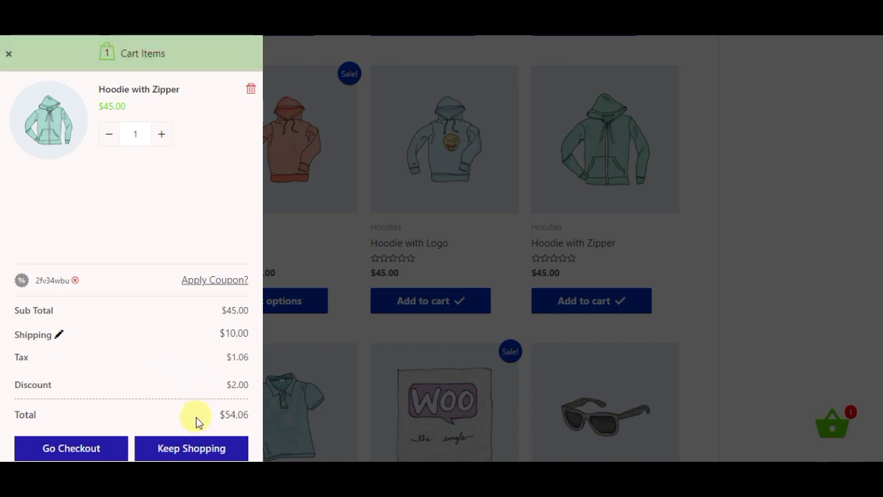
click(179, 448)
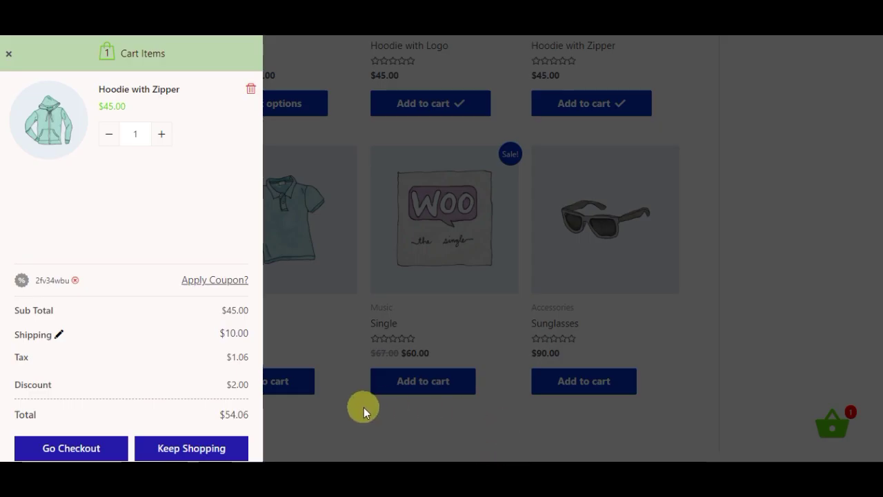
click(161, 448)
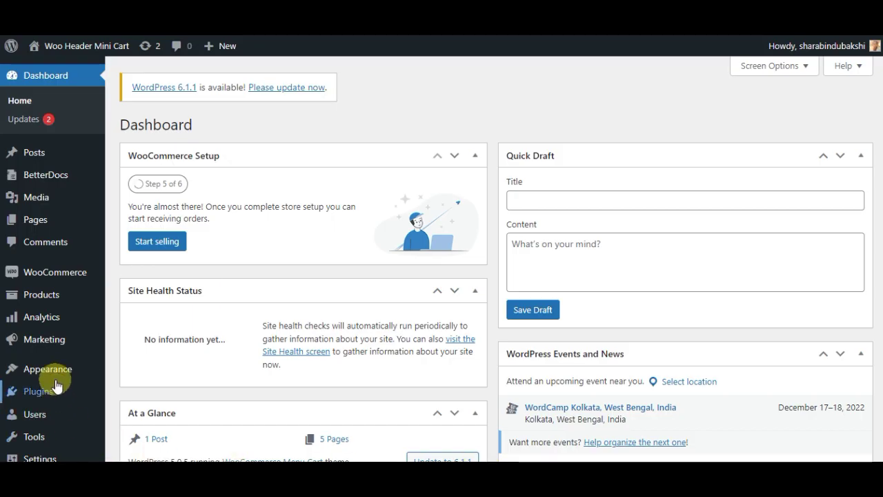
Step: Open Appearance > Menus and enable the Woo Header Mini cart box in Screen Options
mouse_move(58, 381)
click(131, 356)
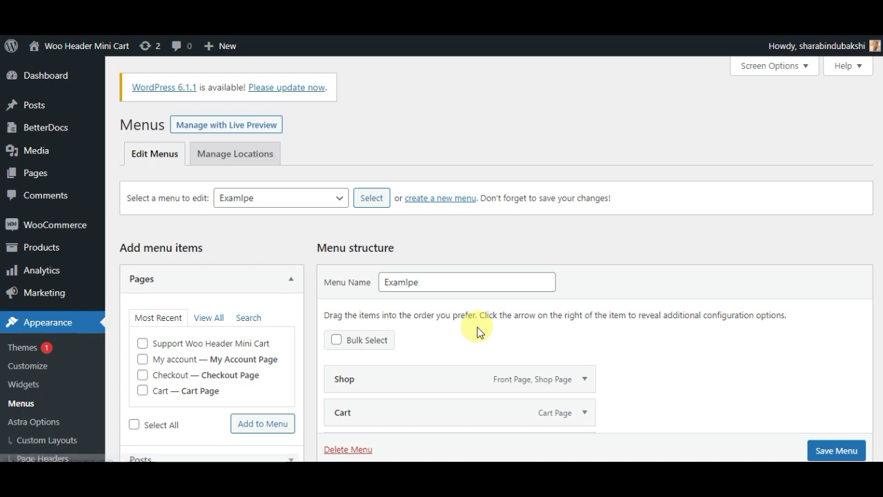
scroll(471, 324, down, 1)
scroll(612, 333, up, 1)
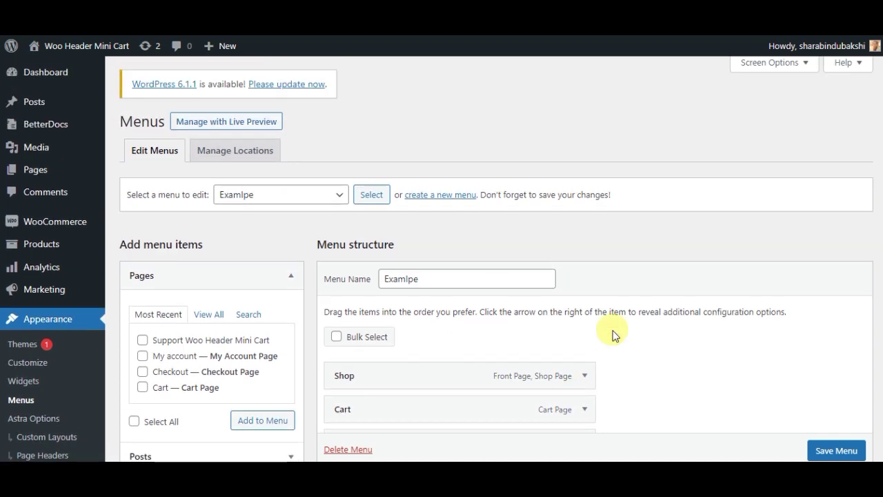
click(772, 67)
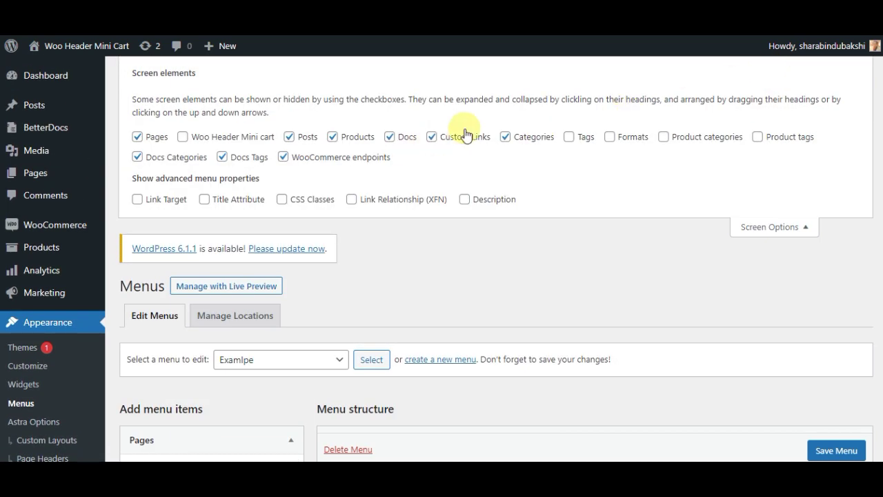
click(794, 227)
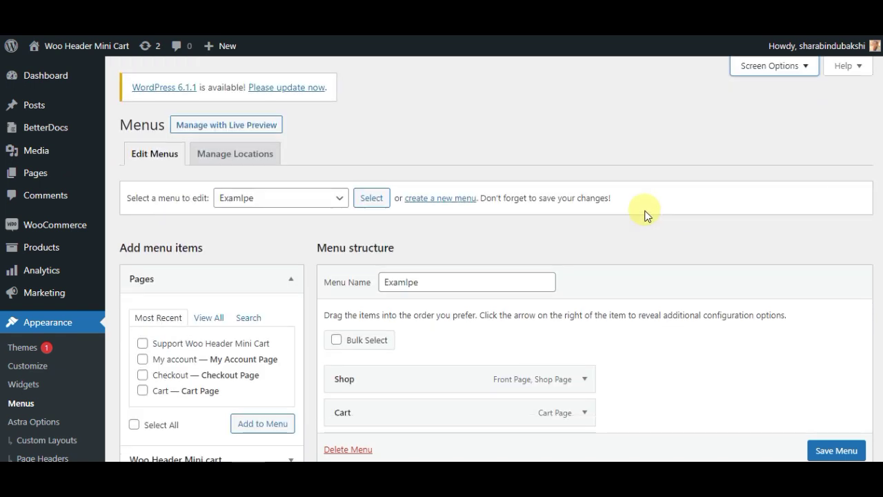
Step: Add Woo Header Mini Cart to the Examlpe menu, tick Primary Menu, and save
scroll(510, 234, down, 3)
click(293, 263)
click(262, 196)
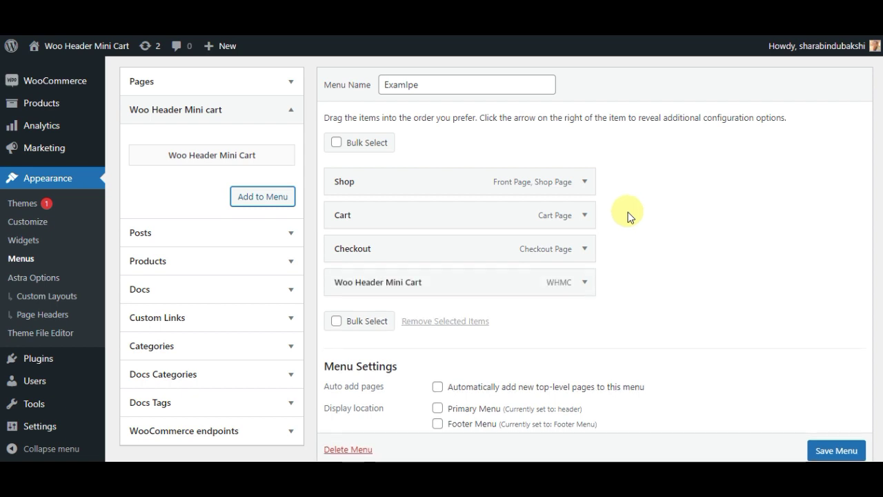
scroll(630, 219, down, 2)
click(456, 341)
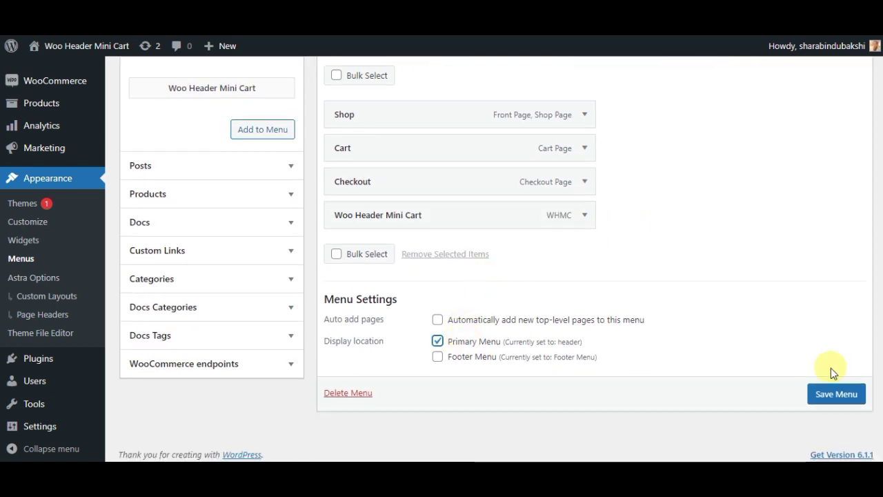
click(821, 398)
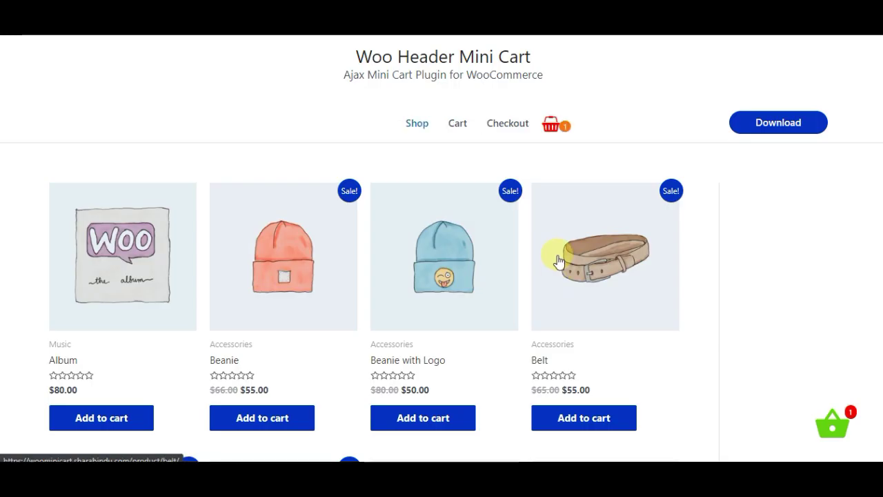
Step: Move Woo Header Mini Cart to the top of the Examlpe menu, save, and preview the slide-out cart
click(560, 125)
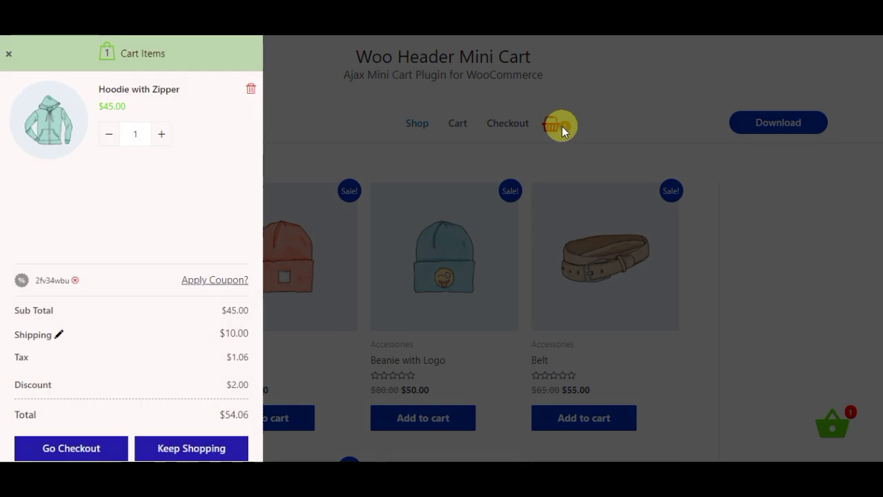
click(563, 126)
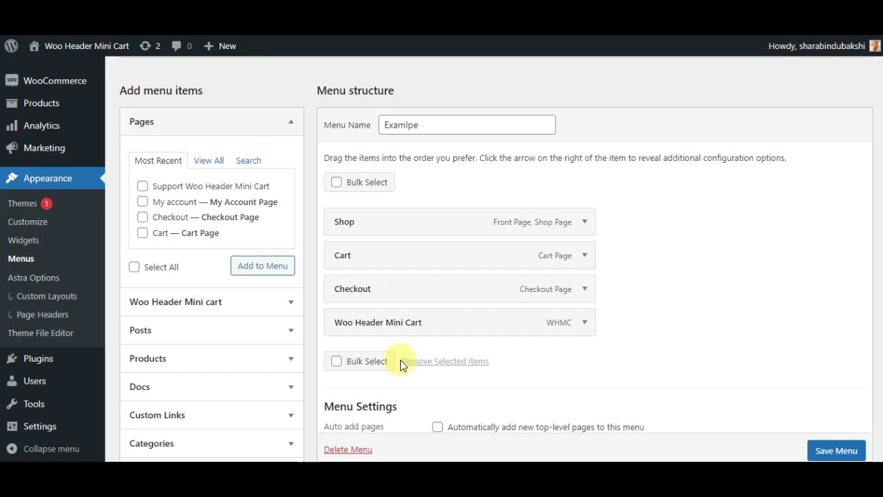
drag(394, 319, 376, 228)
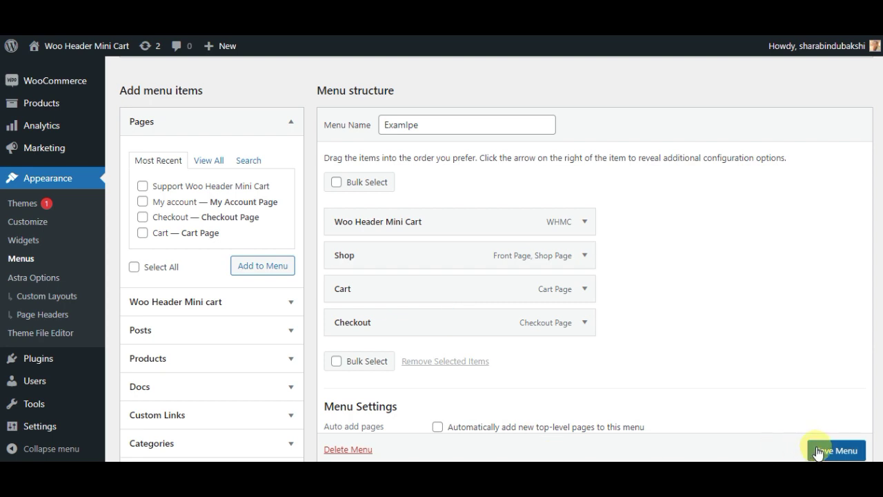
click(818, 451)
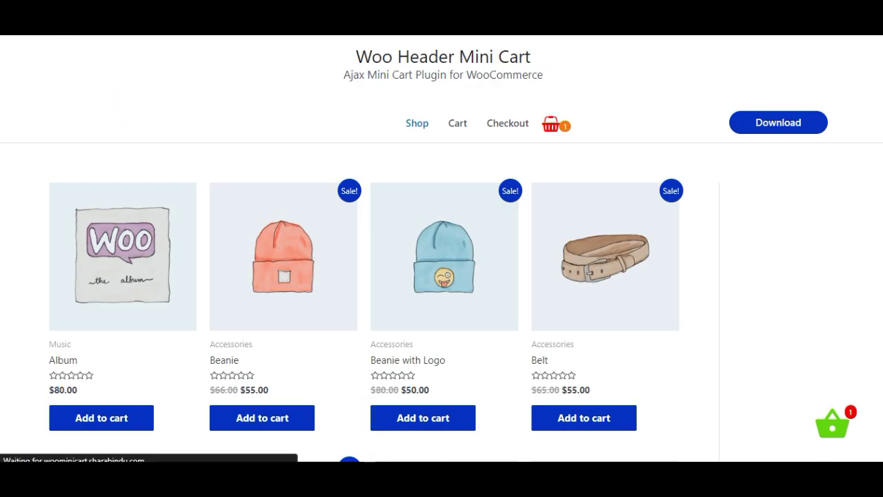
click(418, 126)
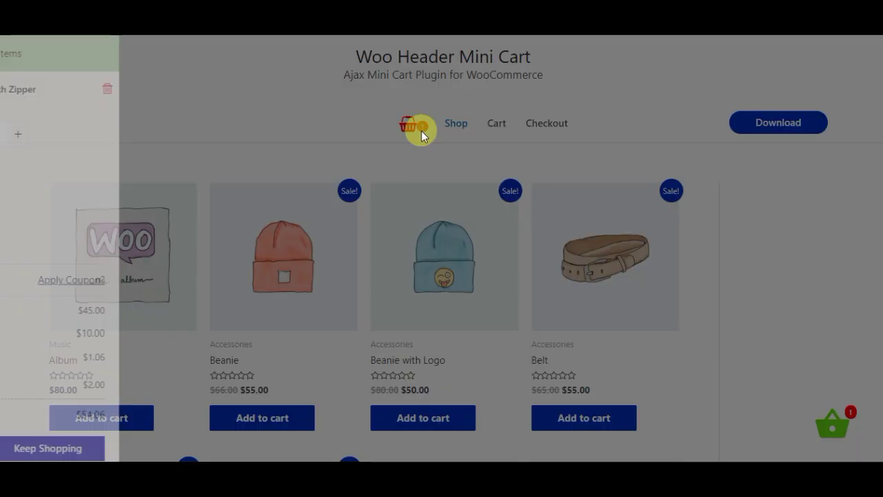
click(478, 452)
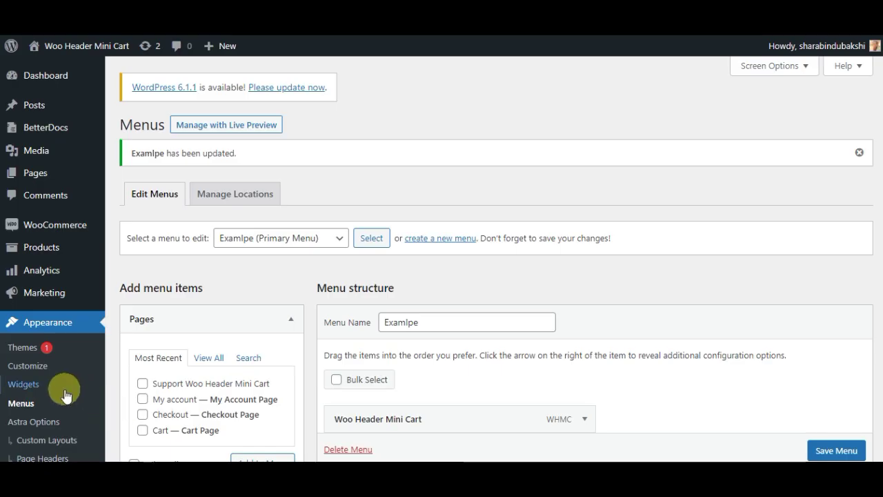
Step: Open Appearance > Widgets, expand WooCommerce Sidebar, and open the Text widget's form
scroll(56, 386, down, 2)
right_click(53, 320)
click(80, 327)
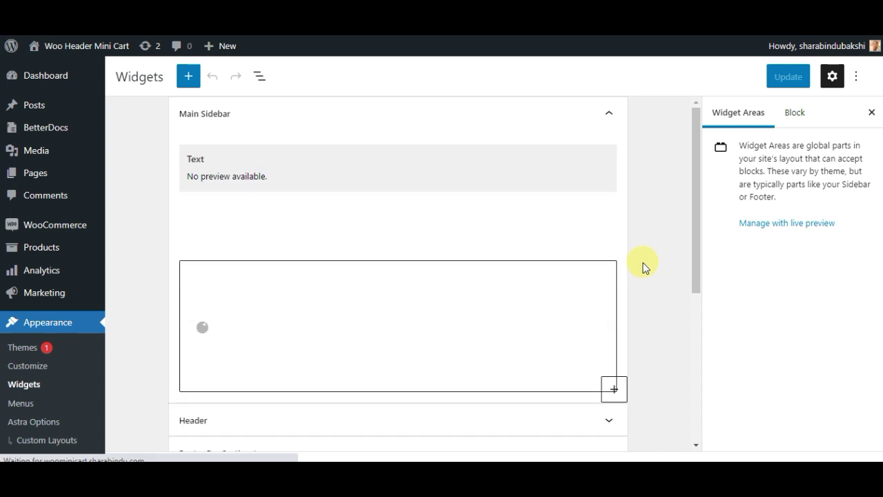
scroll(641, 267, down, 5)
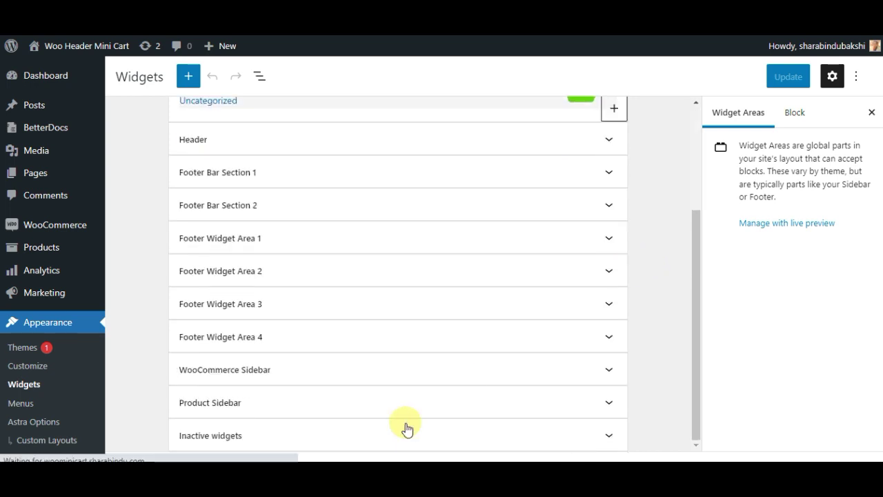
click(321, 371)
click(306, 357)
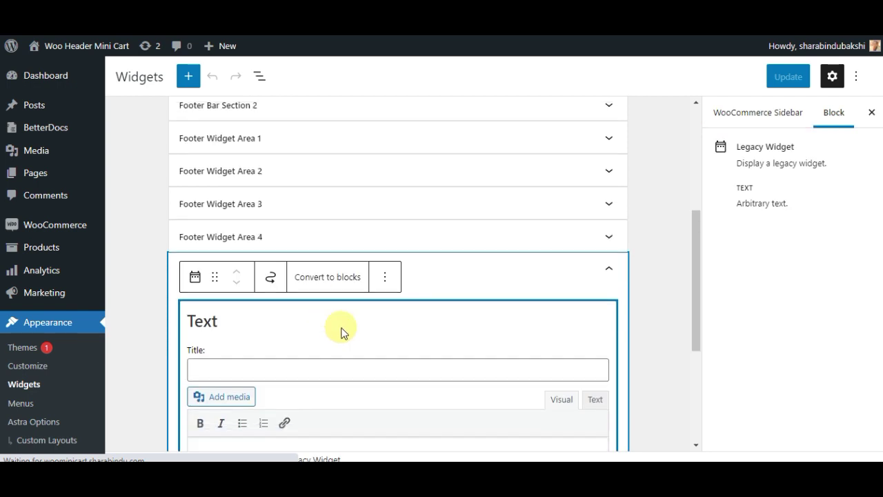
Step: Title the widget 'Shortcode', paste [whmc_mini_cart] into its body, and update
scroll(342, 331, down, 2)
click(219, 263)
text(Shortcode)
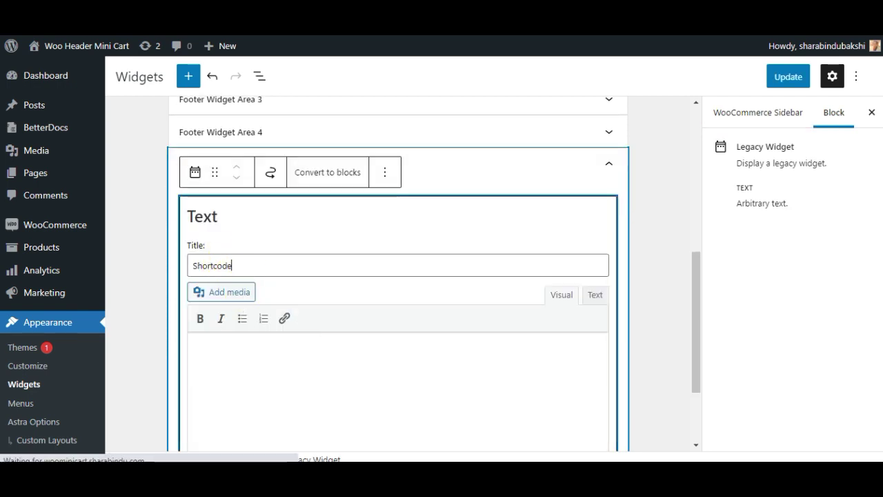
click(228, 348)
text([whmc_mini_cart])
click(789, 77)
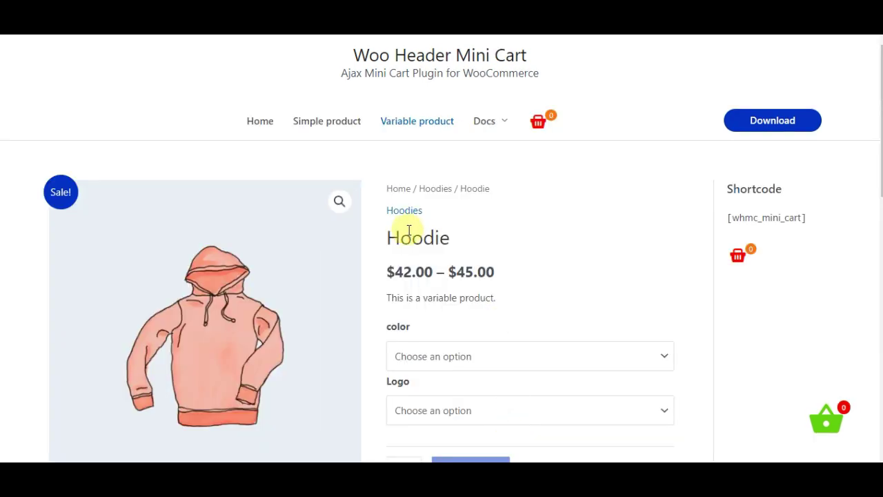
Step: Add the Hoodie with color Blue and Logo Yes to the cart
scroll(402, 228, down, 2)
click(635, 225)
click(612, 257)
click(577, 281)
click(550, 316)
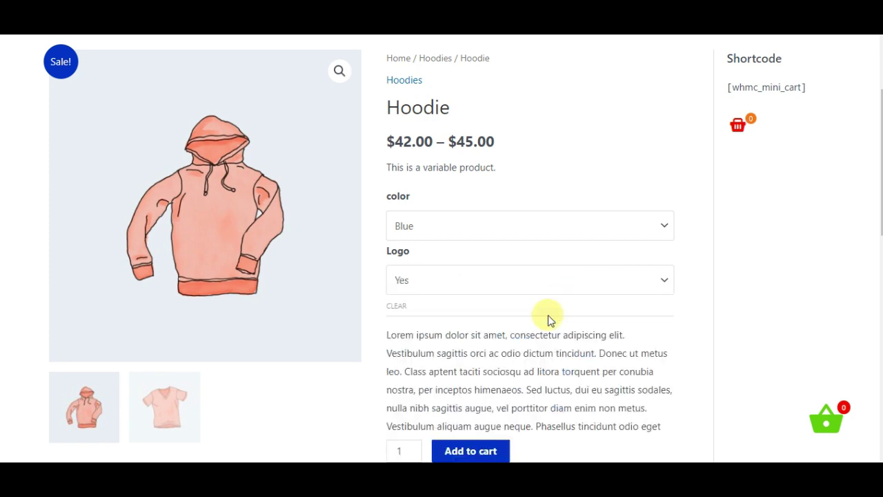
scroll(549, 319, down, 3)
click(490, 262)
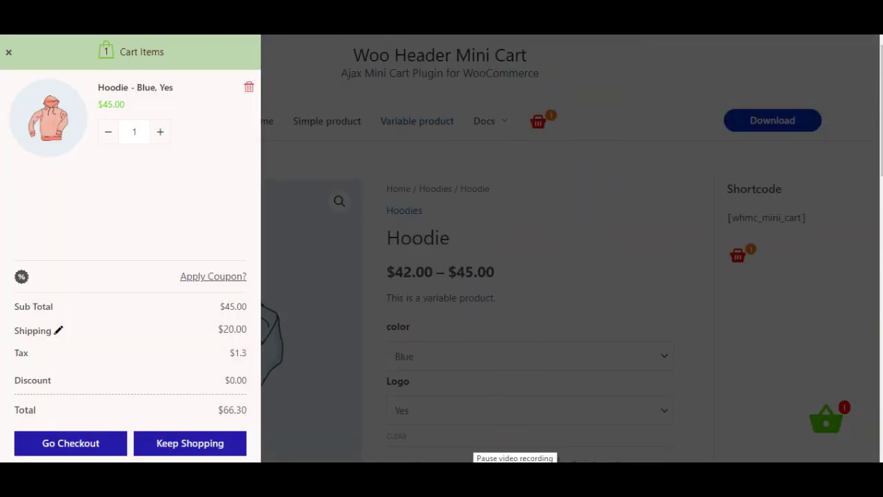
drag(97, 87, 180, 89)
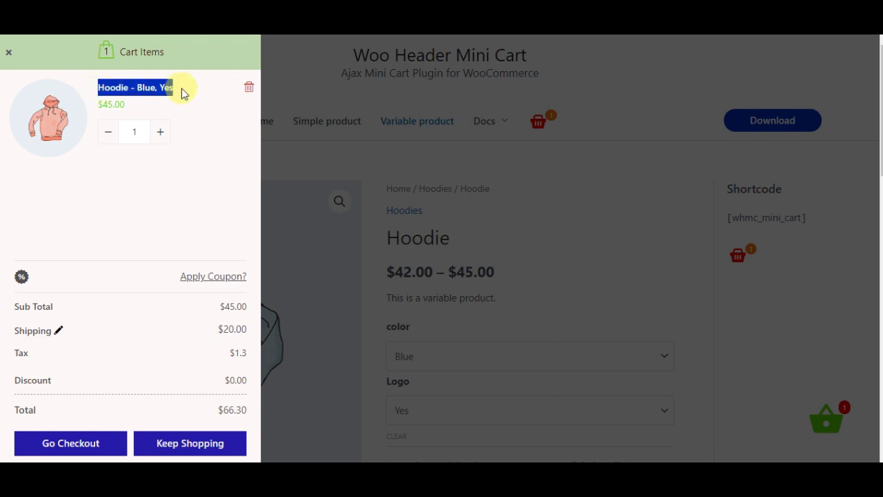
Step: Add the T-Shirt with Logo to the cart and preview the sidebar shortcode mini-cart
click(314, 120)
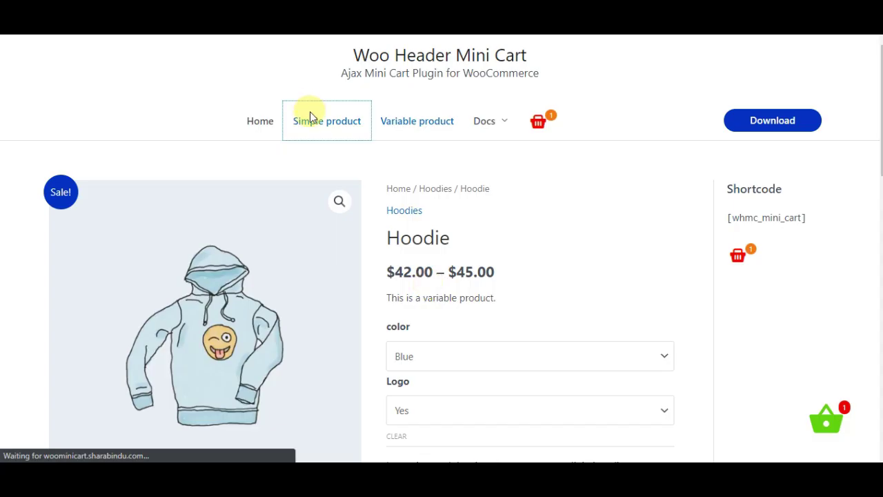
scroll(458, 266, down, 1)
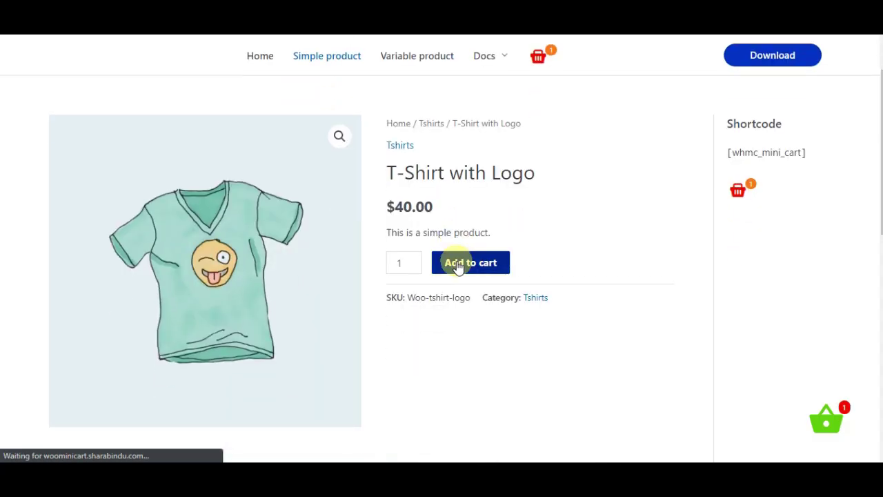
click(459, 266)
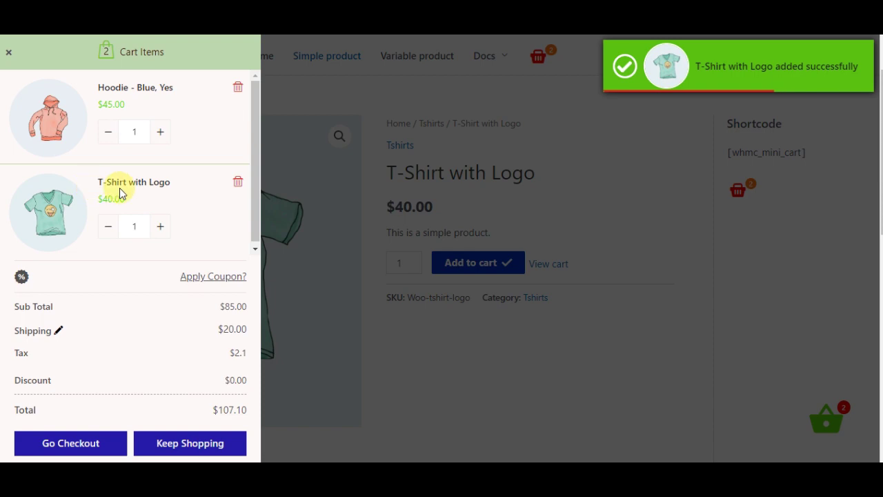
drag(119, 188, 252, 315)
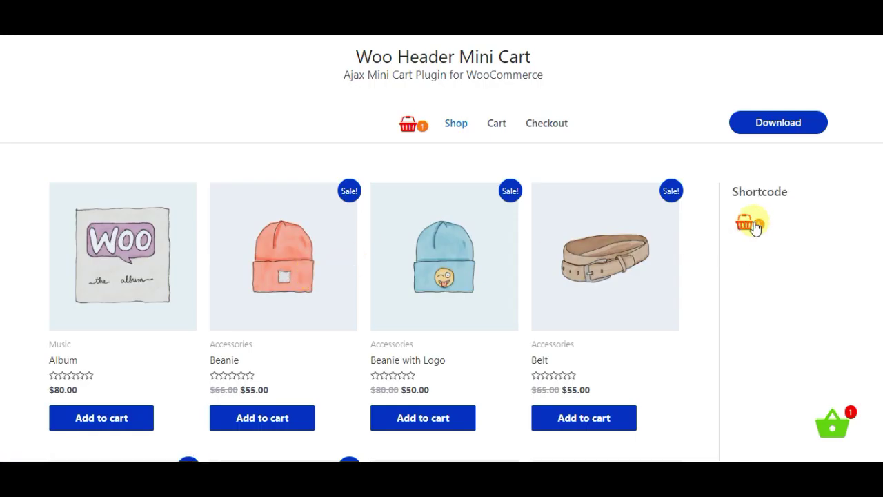
click(753, 223)
click(672, 304)
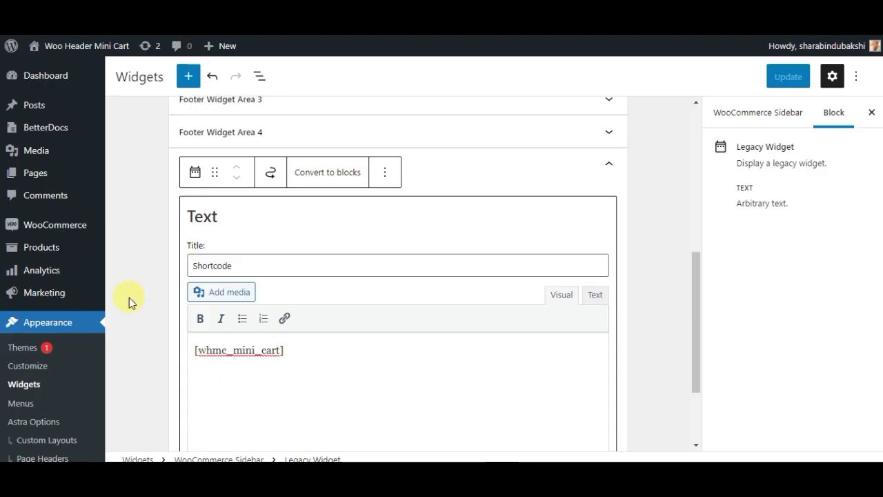
Step: In WooCommerce > Woo Header Mini Cart, set the menu cart icon to the black shopping bag
mouse_move(69, 227)
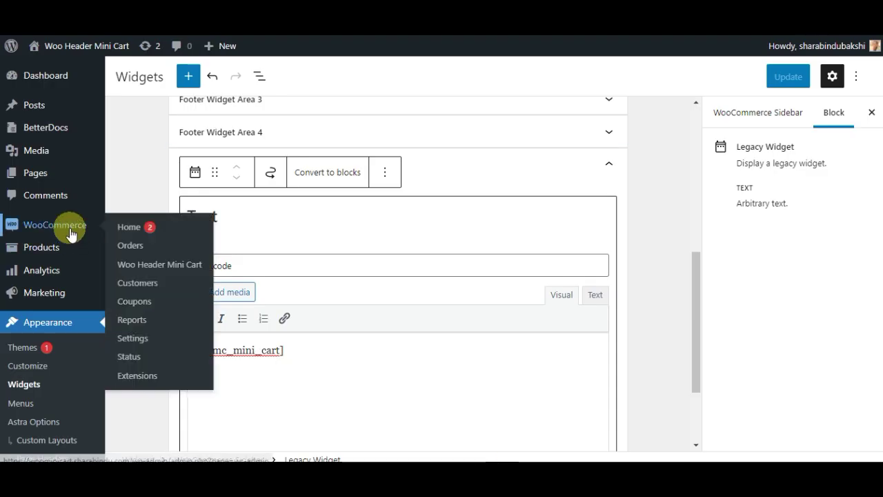
click(168, 270)
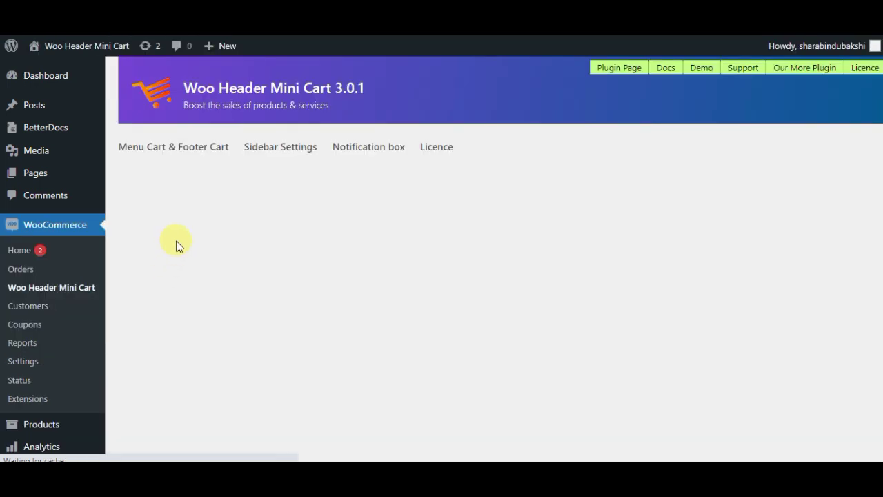
scroll(385, 200, down, 1)
scroll(385, 200, up, 1)
scroll(378, 193, down, 1)
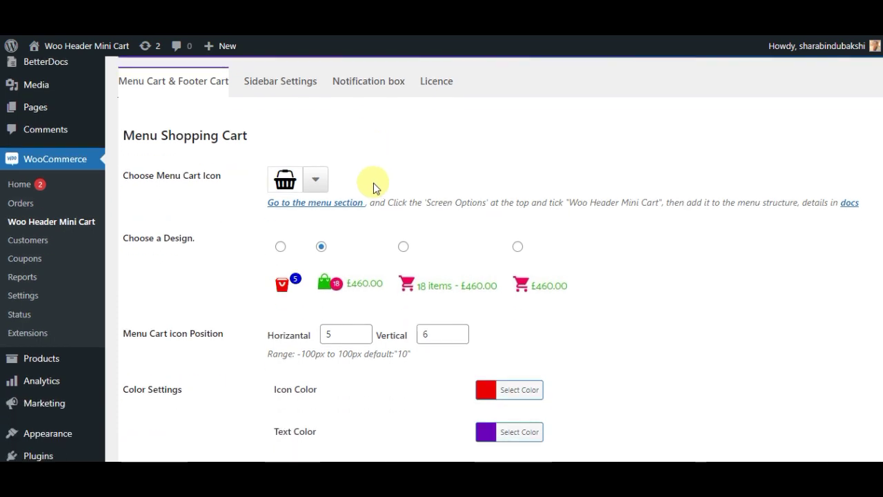
click(320, 181)
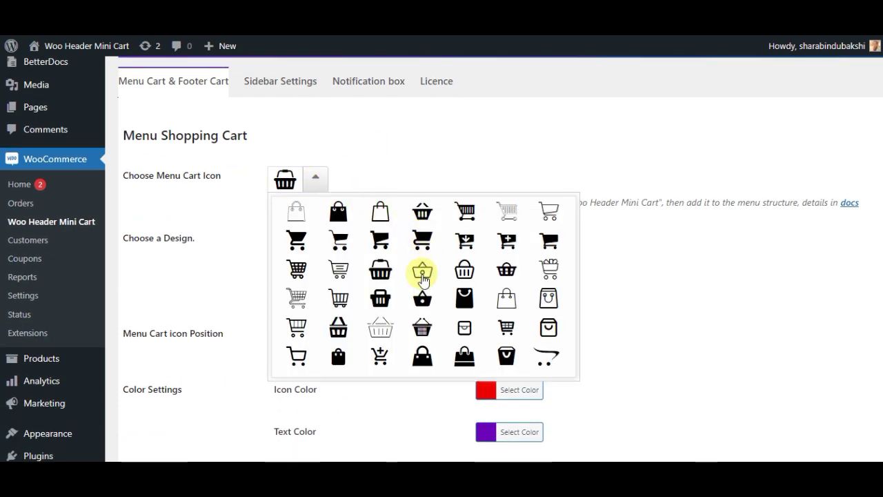
click(422, 300)
click(317, 181)
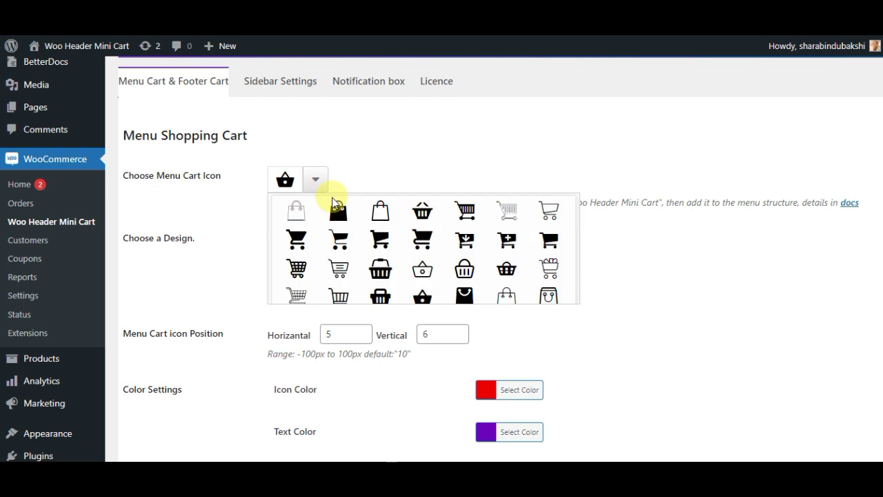
click(464, 297)
Step: Choose the item-count-and-amount design and switch off Remove Amount
scroll(414, 241, down, 2)
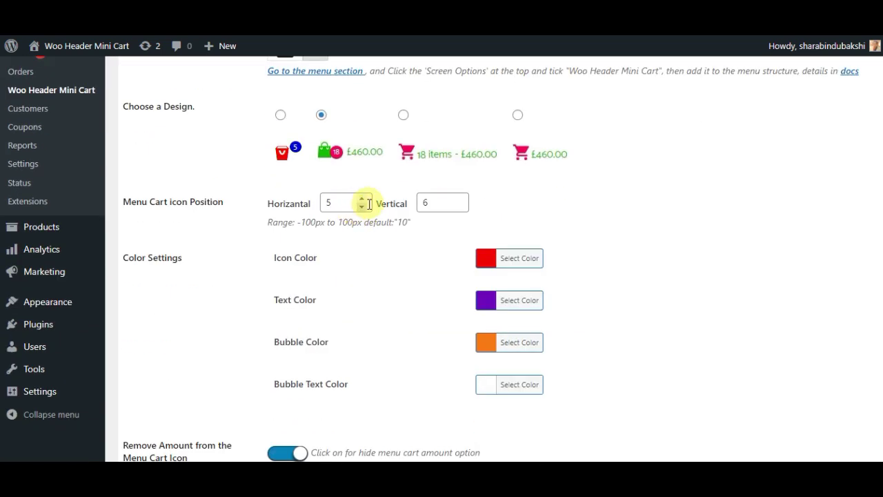
click(423, 156)
scroll(423, 182, down, 2)
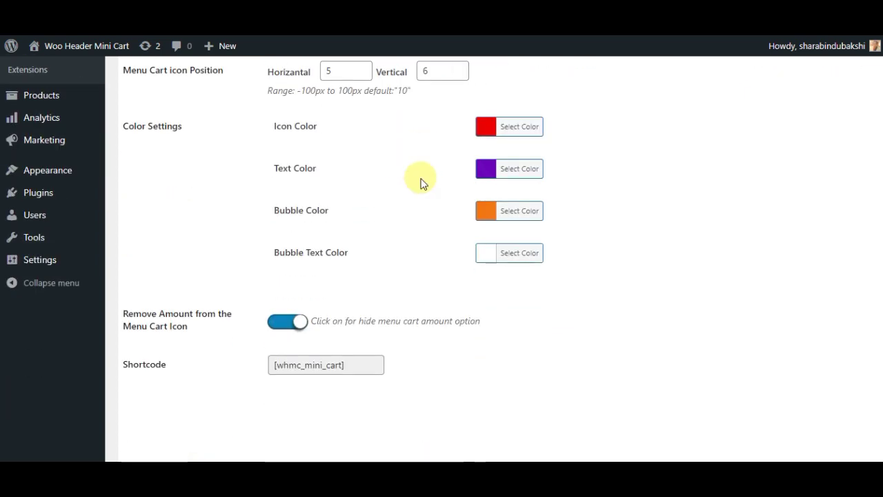
scroll(420, 183, down, 1)
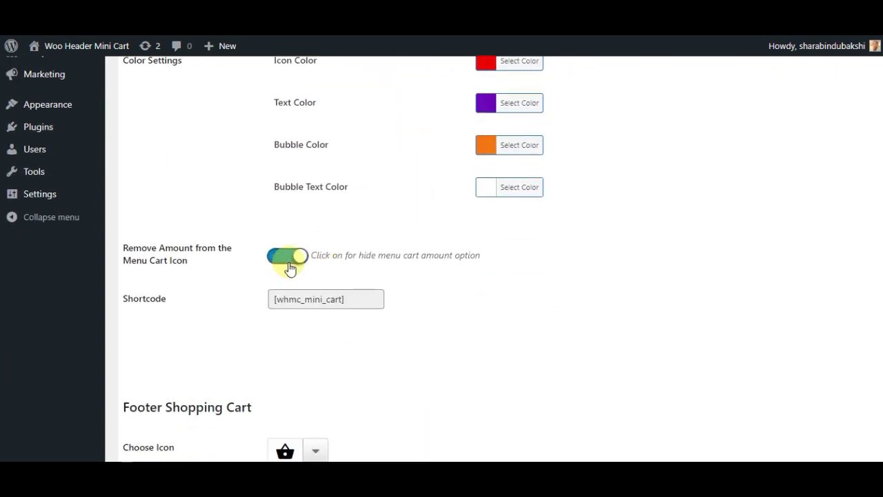
click(290, 255)
scroll(289, 268, down, 2)
scroll(290, 268, down, 2)
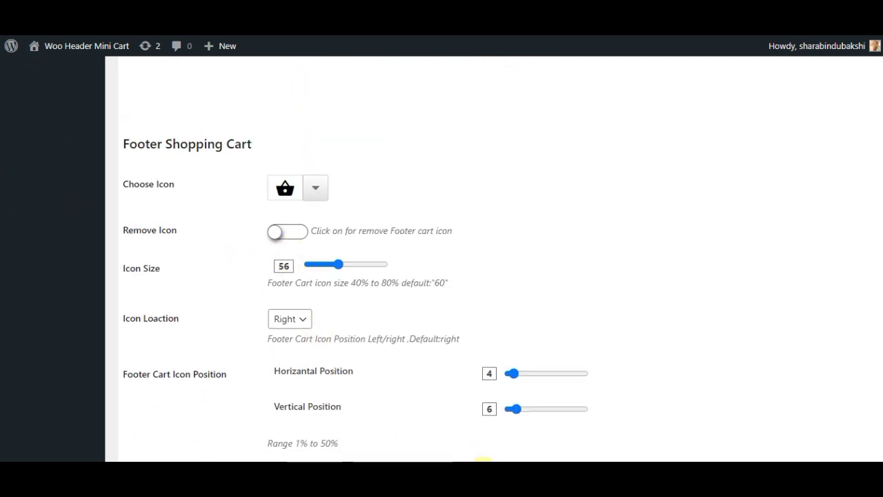
scroll(276, 324, down, 1)
Step: Save the menu cart settings and check the shortcode cart's item and amount text
click(181, 391)
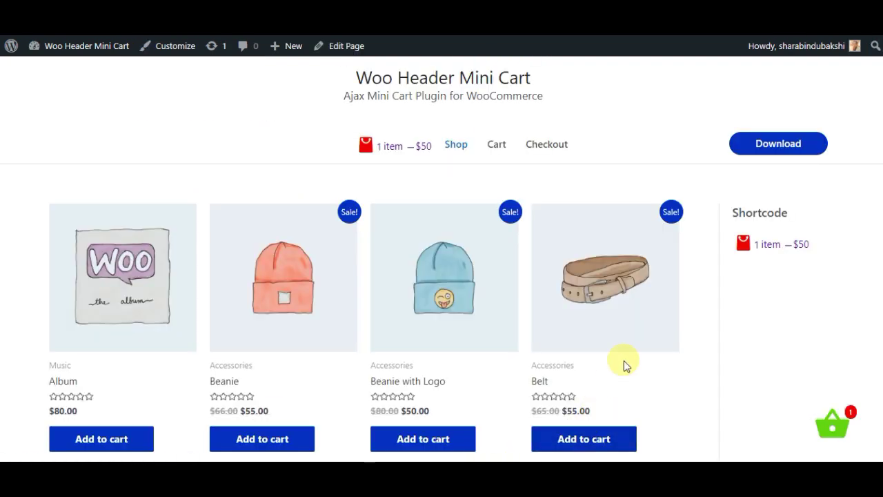
drag(808, 247, 759, 248)
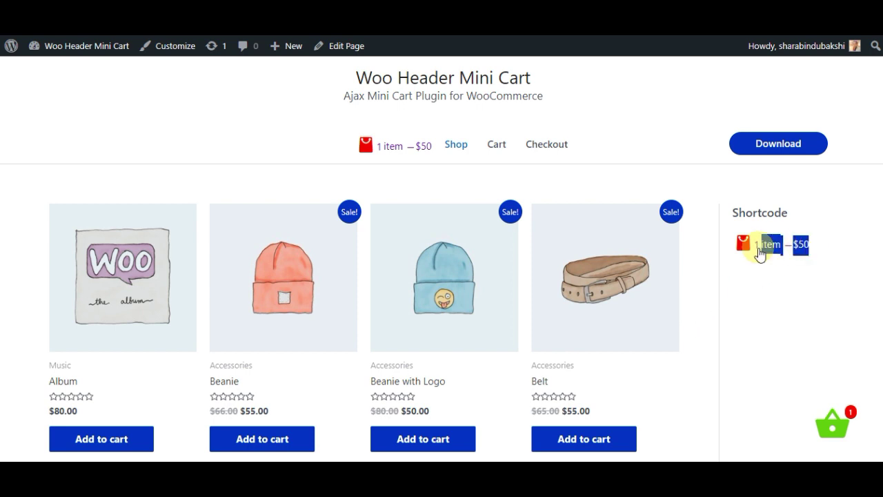
click(766, 286)
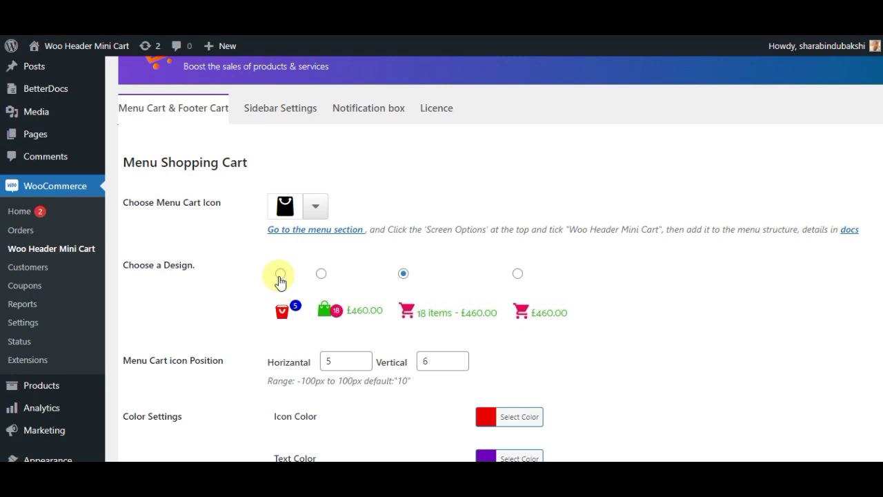
Step: Switch to the first, count-bubble-only design and save the change
click(280, 276)
drag(879, 138, 868, 440)
click(178, 399)
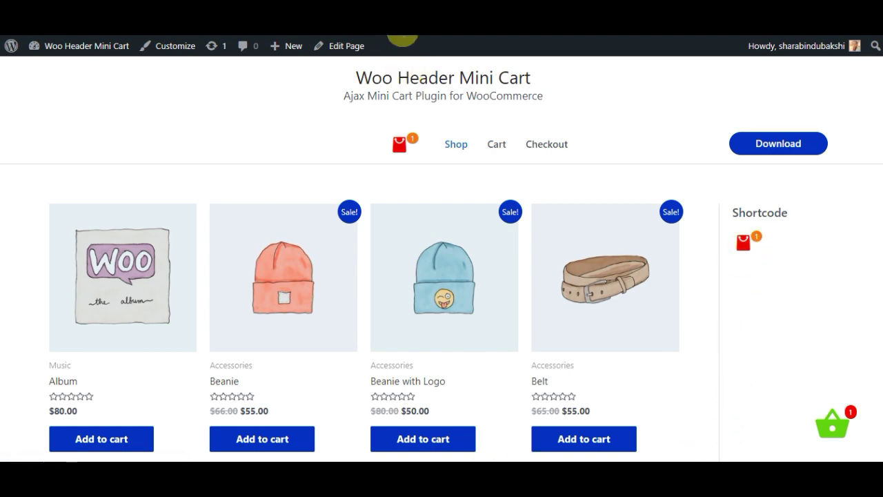
click(402, 23)
Step: Choose the basket as the footer cart icon
scroll(327, 318, up, 3)
scroll(327, 319, up, 4)
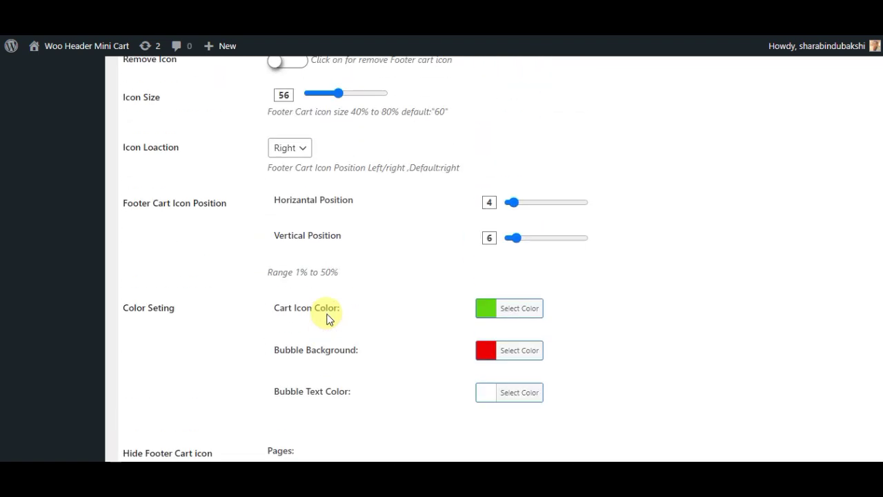
click(322, 154)
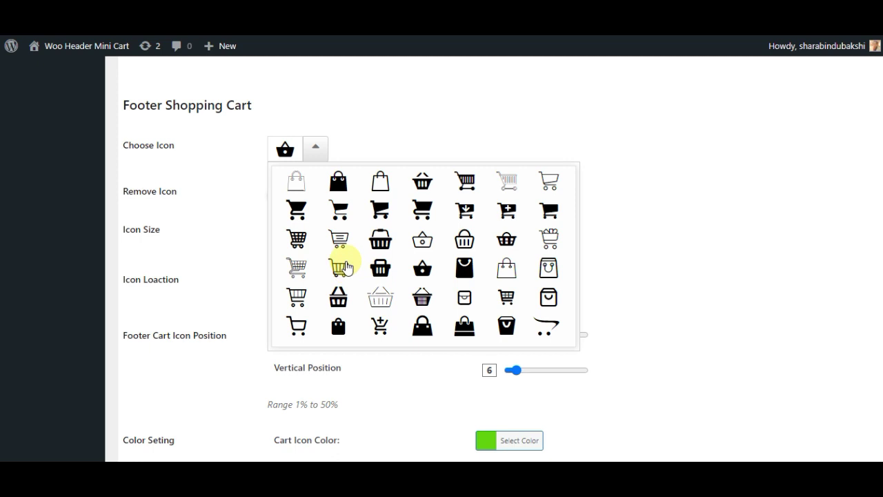
click(338, 298)
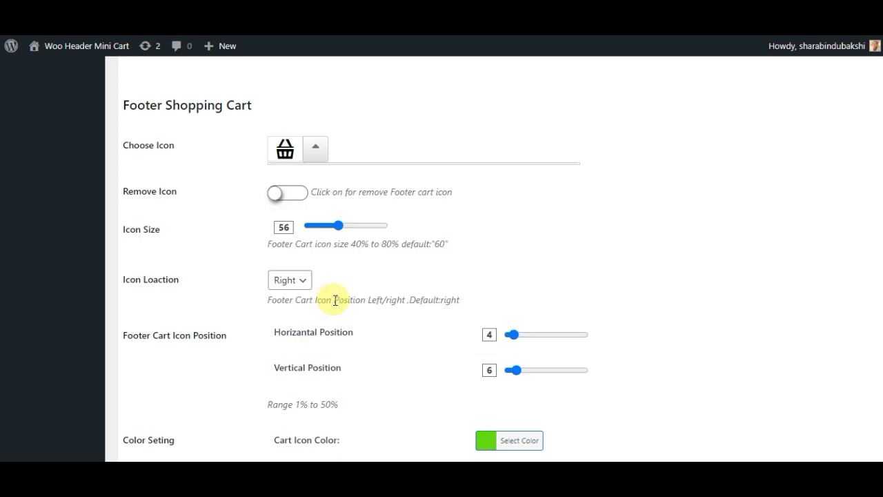
Step: Save the plugin settings and view the shop page with its green footer basket
scroll(324, 304, down, 2)
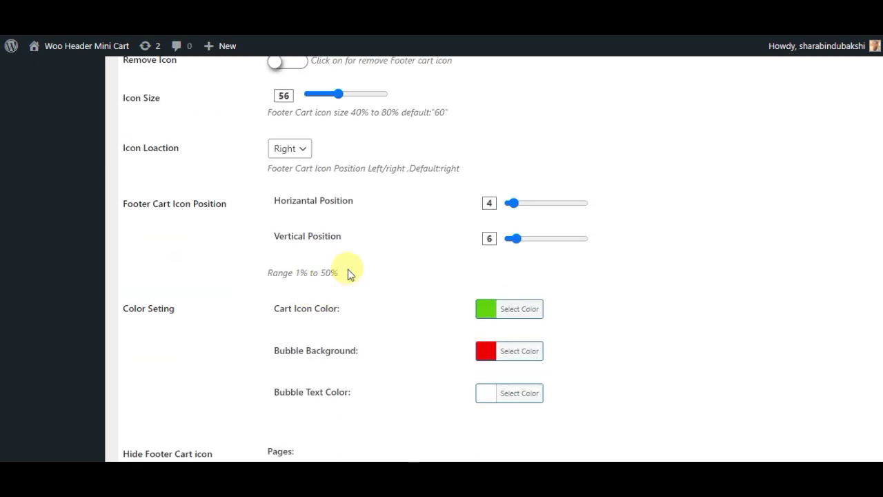
scroll(420, 258, down, 5)
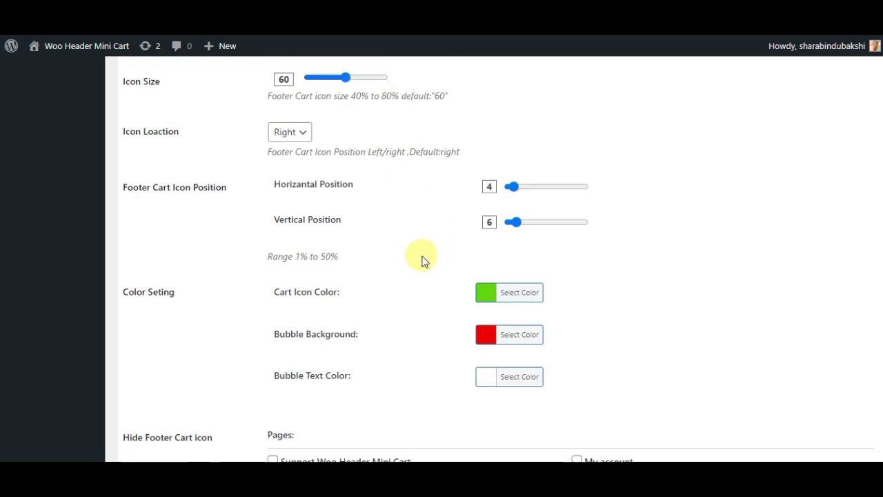
click(183, 402)
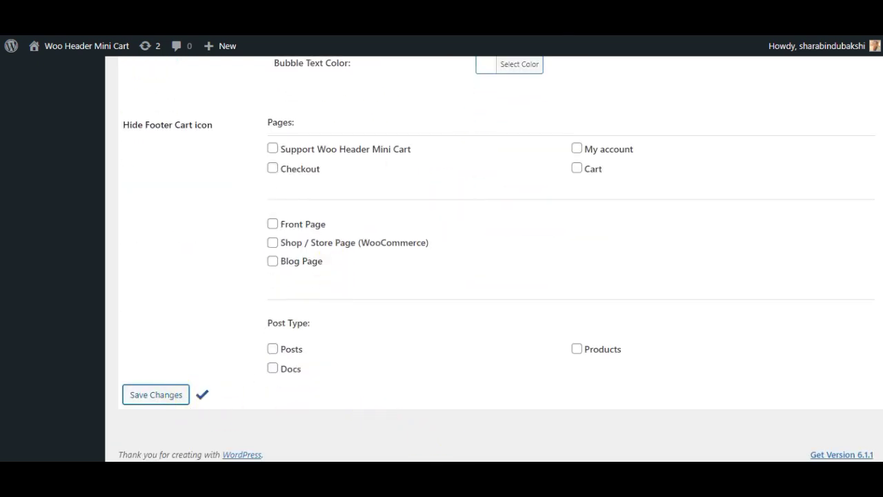
click(505, 31)
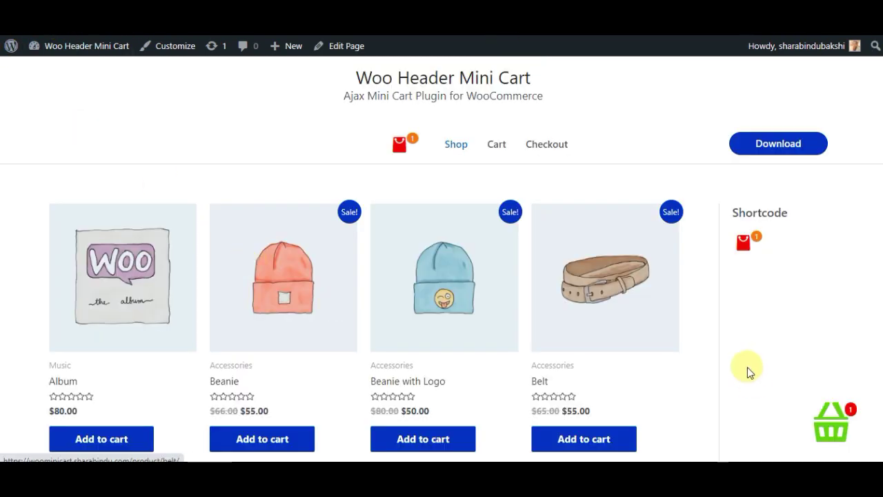
Step: Preview the cart sidebar, then hide the footer basket on Checkout and Cart and save
click(834, 431)
click(835, 429)
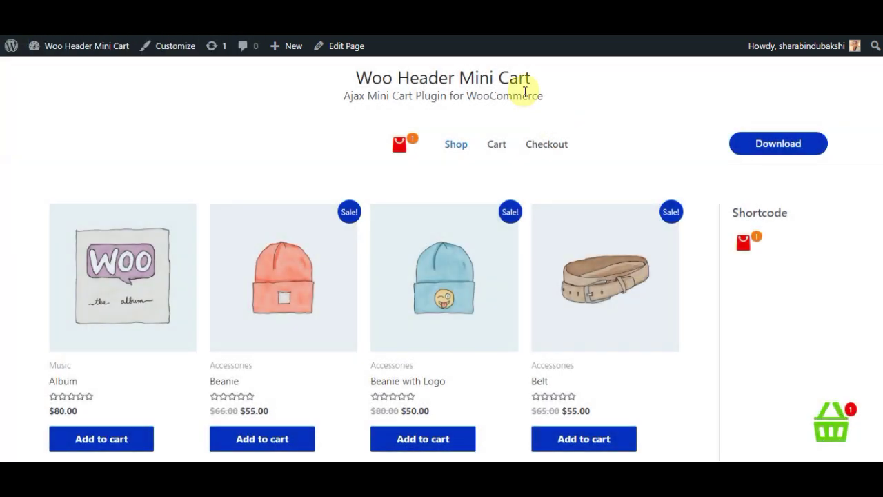
click(441, 33)
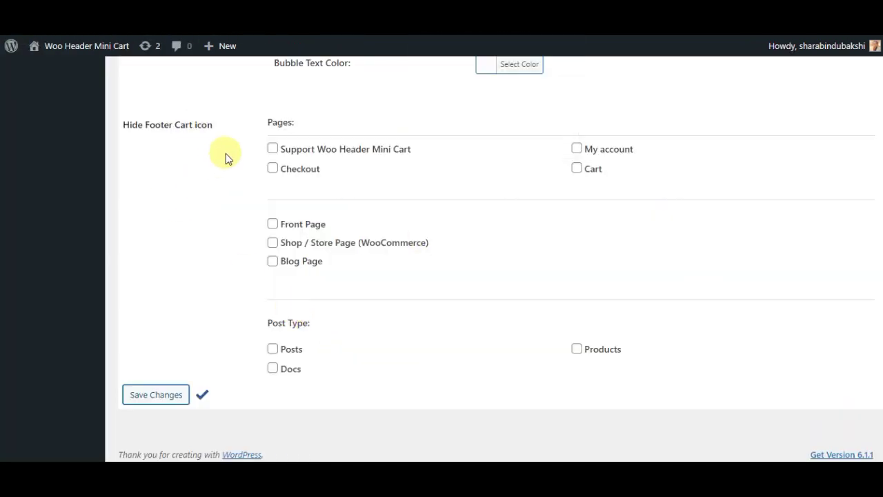
click(176, 191)
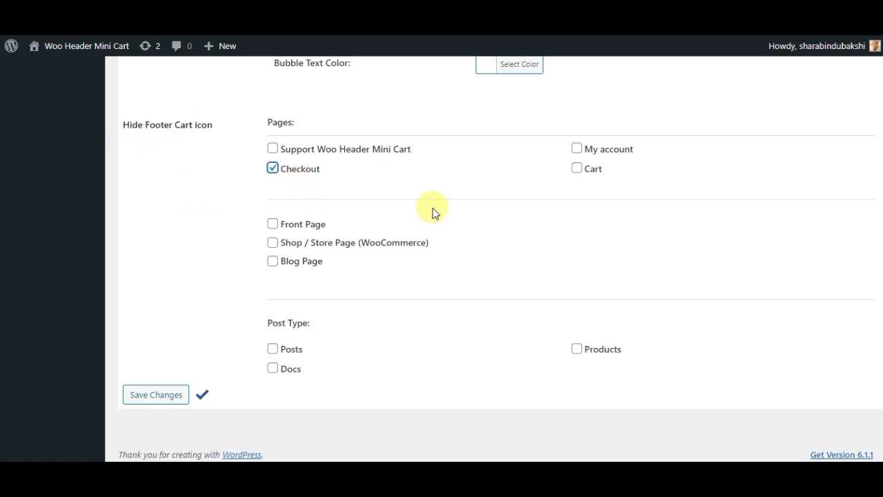
click(602, 176)
click(162, 395)
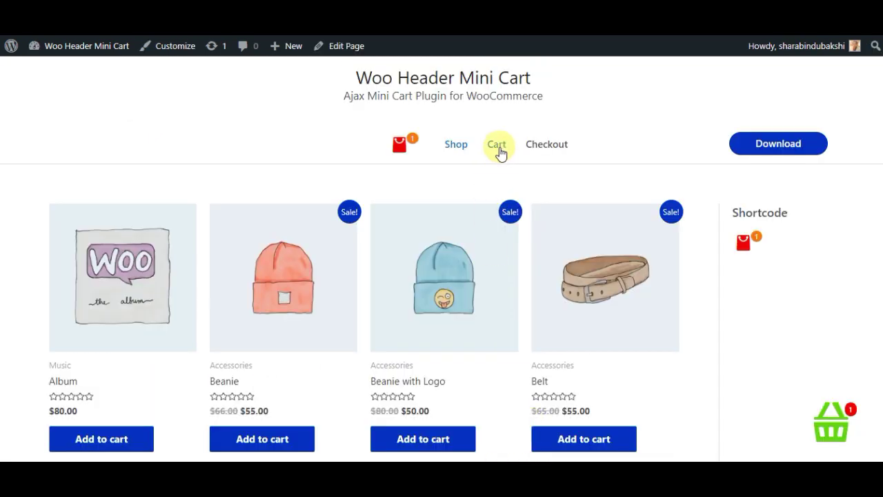
Step: Check the storefront's Cart, Checkout and Shop pages for the footer basket
click(498, 150)
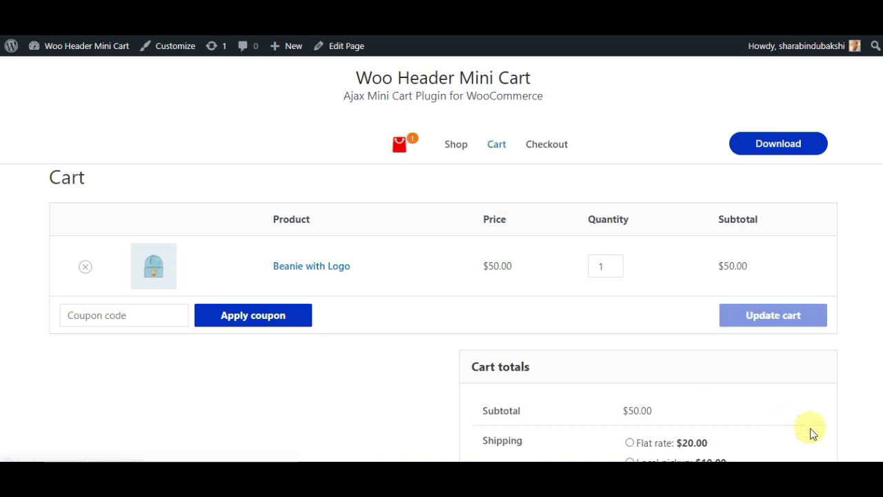
click(545, 148)
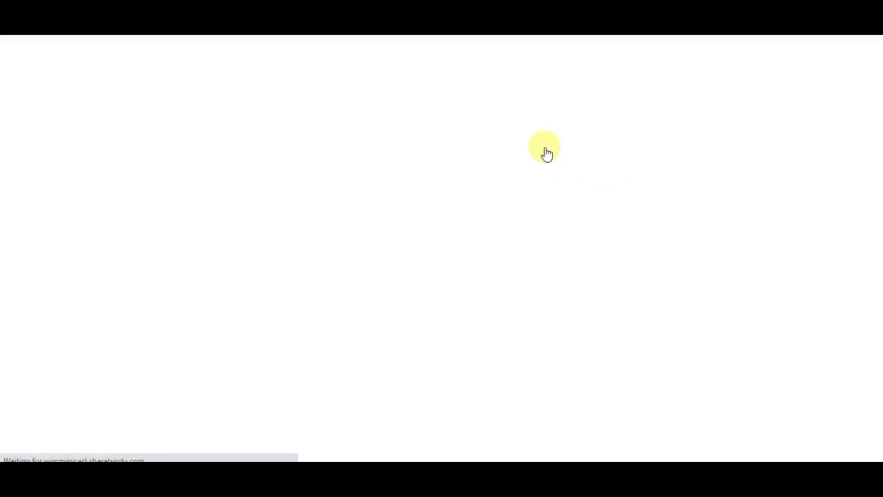
click(449, 152)
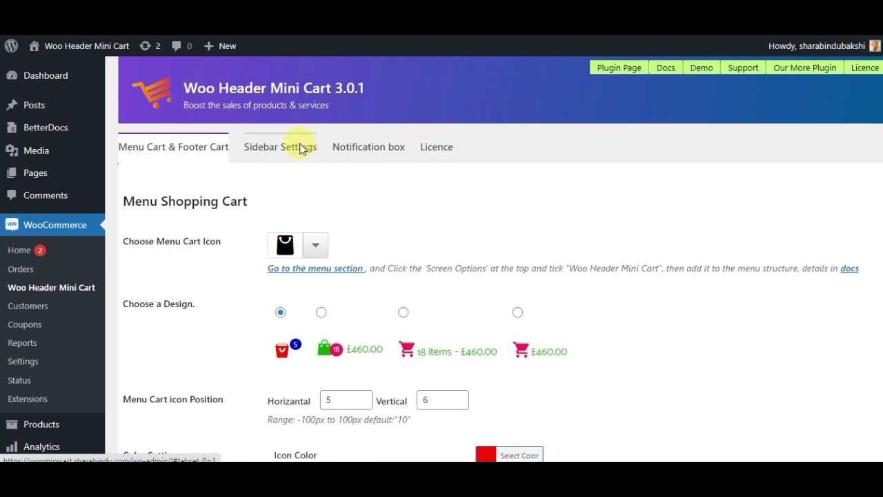
Step: In Sidebar Settings, move the cart sidebar to the right side
click(304, 147)
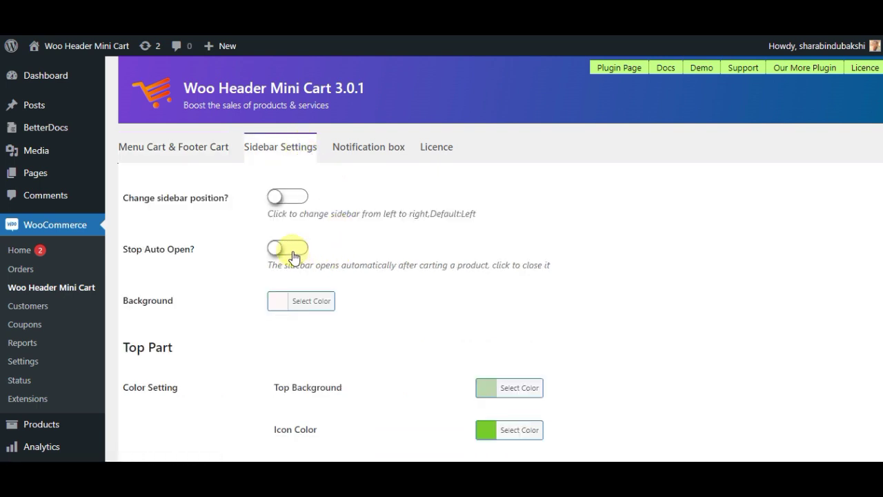
click(279, 196)
scroll(332, 302, down, 2)
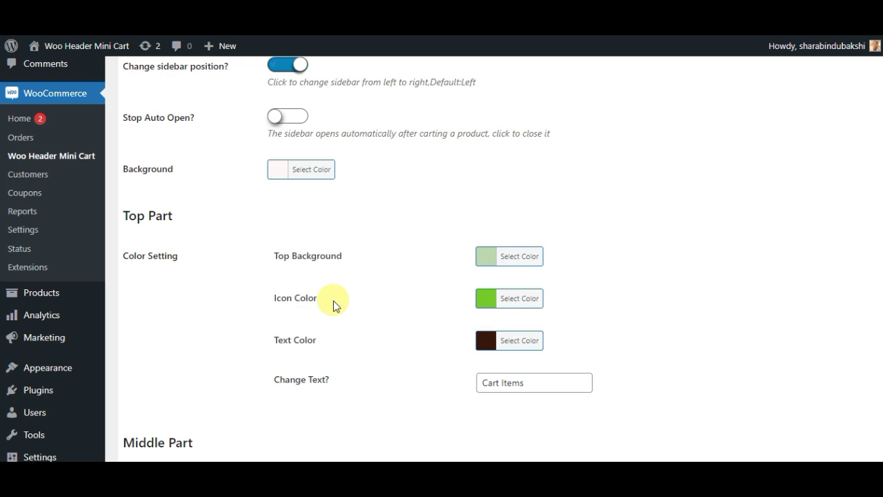
scroll(333, 302, down, 6)
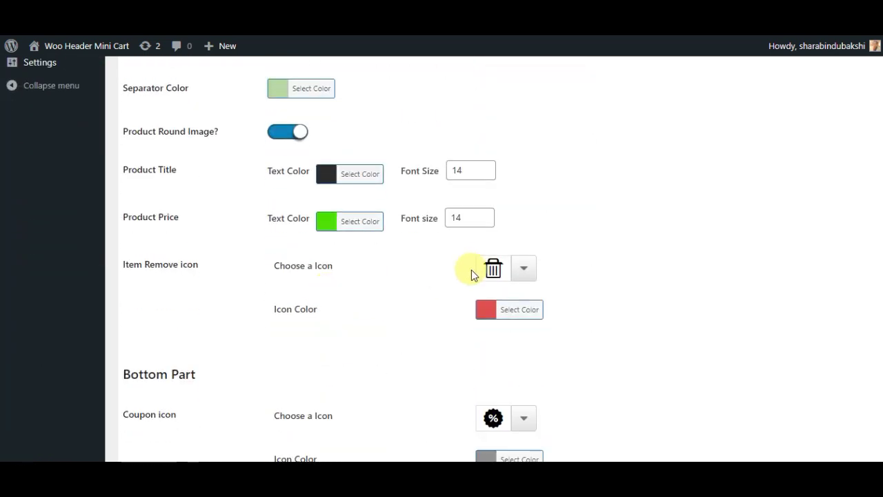
Step: Choose the yellow percent tag as the coupon icon
click(523, 267)
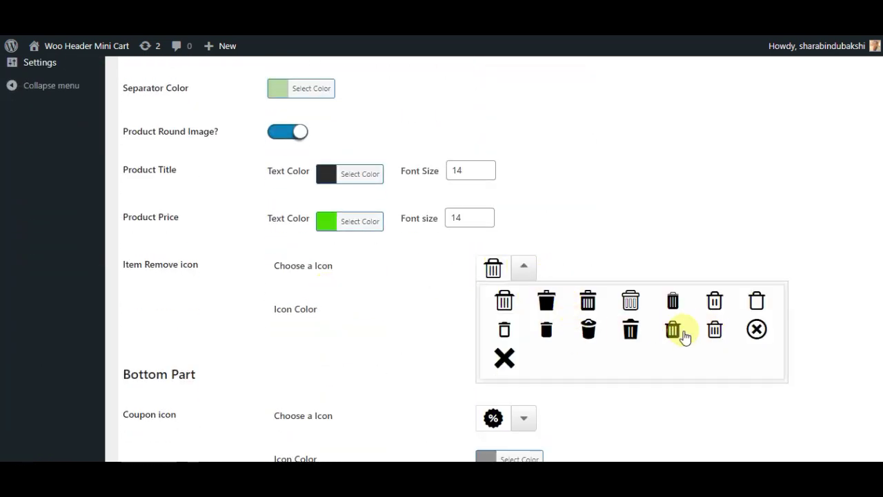
click(416, 316)
scroll(416, 316, down, 3)
click(525, 222)
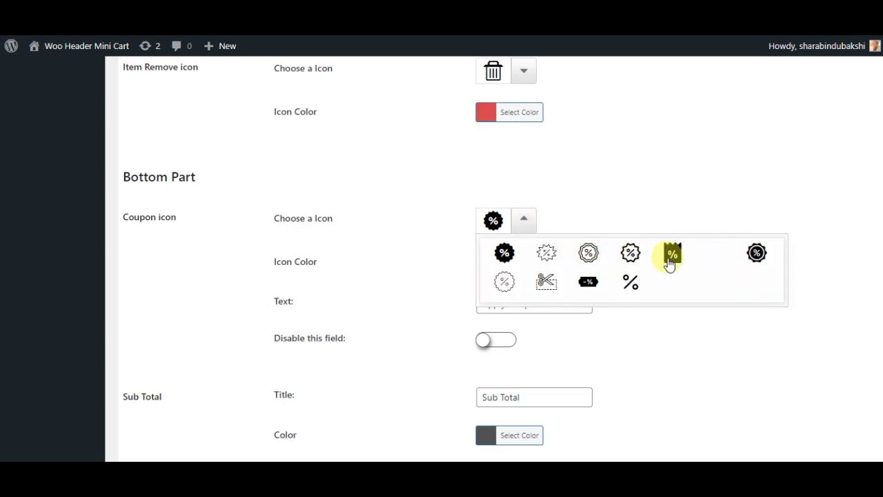
click(670, 259)
Step: Set the coupon icon colour to a bright green
scroll(617, 262, down, 3)
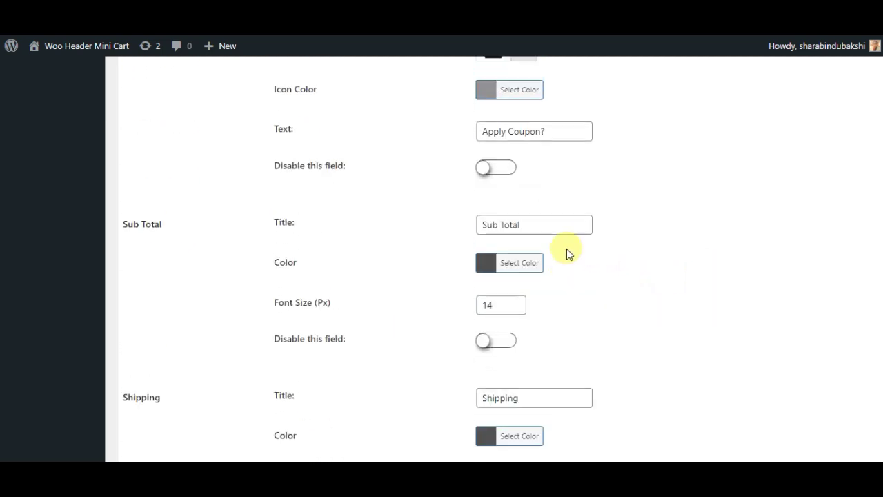
scroll(562, 196, up, 1)
click(511, 133)
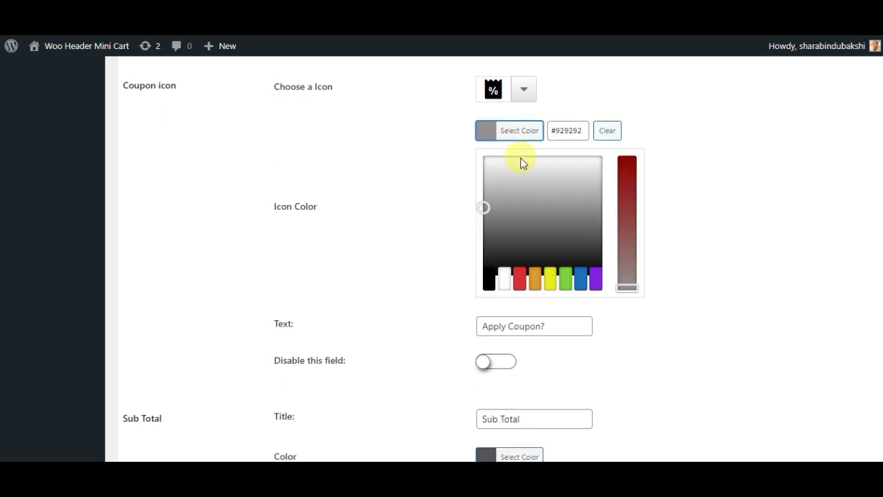
click(562, 280)
click(629, 167)
click(712, 192)
Step: Save the sidebar settings
scroll(502, 268, down, 5)
scroll(501, 267, down, 10)
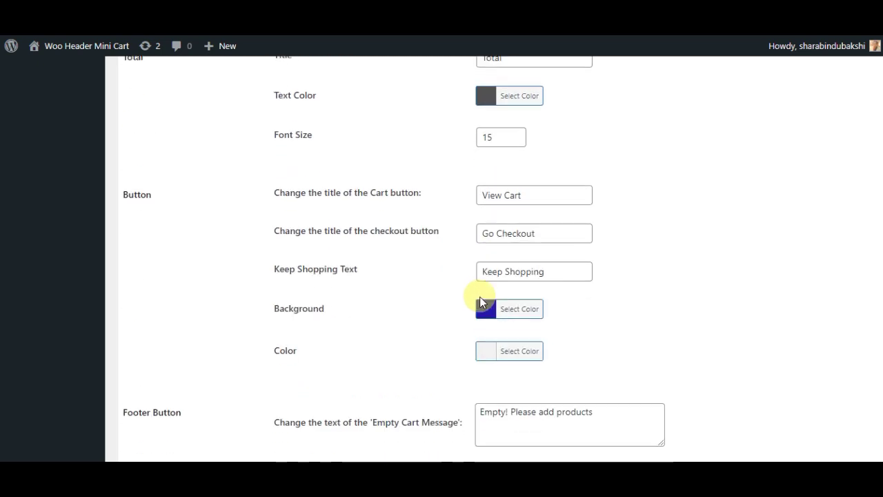
scroll(480, 296, down, 3)
click(172, 400)
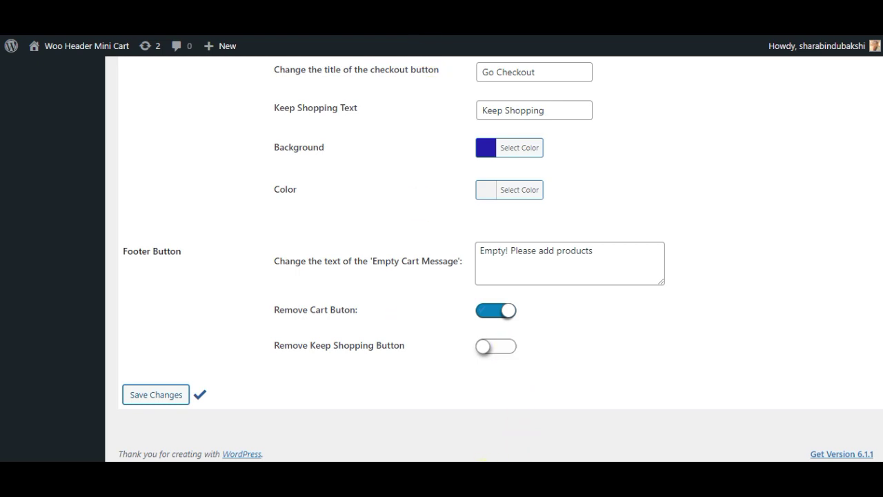
Step: Open the storefront in a new tab and preview the right-side cart sidebar, then close it
mouse_move(57, 48)
right_click(56, 73)
click(82, 78)
key(ctrl+Tab)
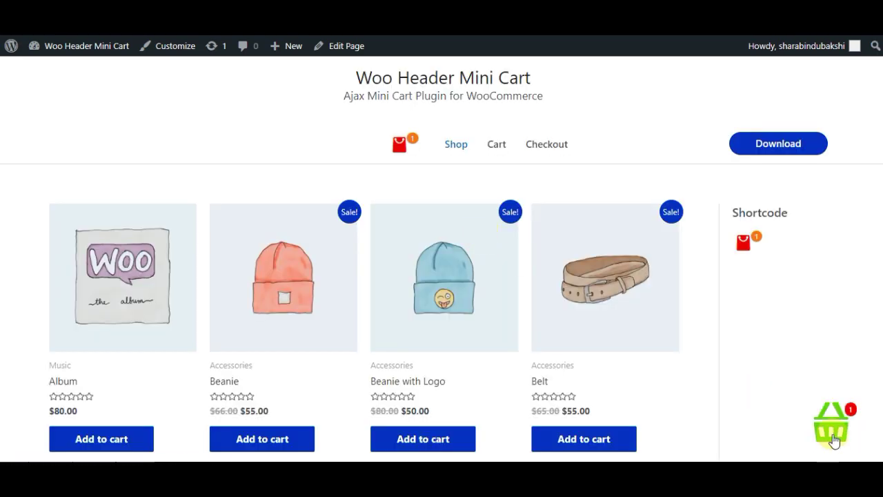
click(834, 434)
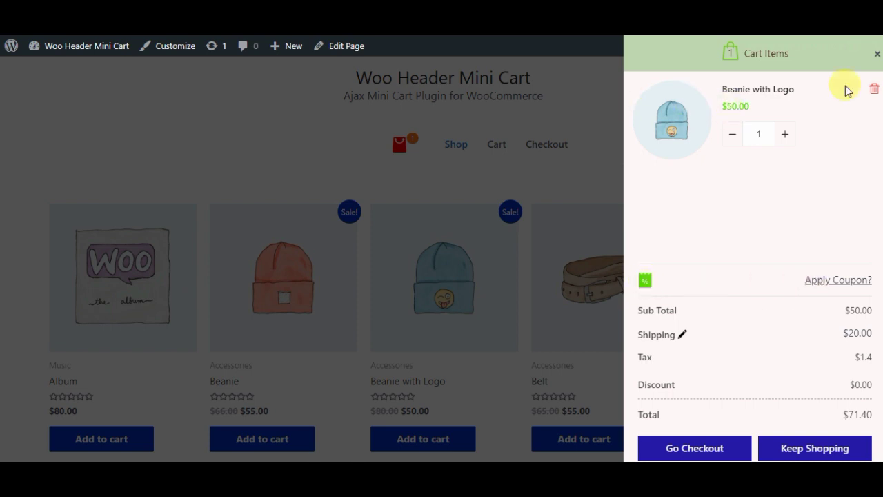
click(818, 448)
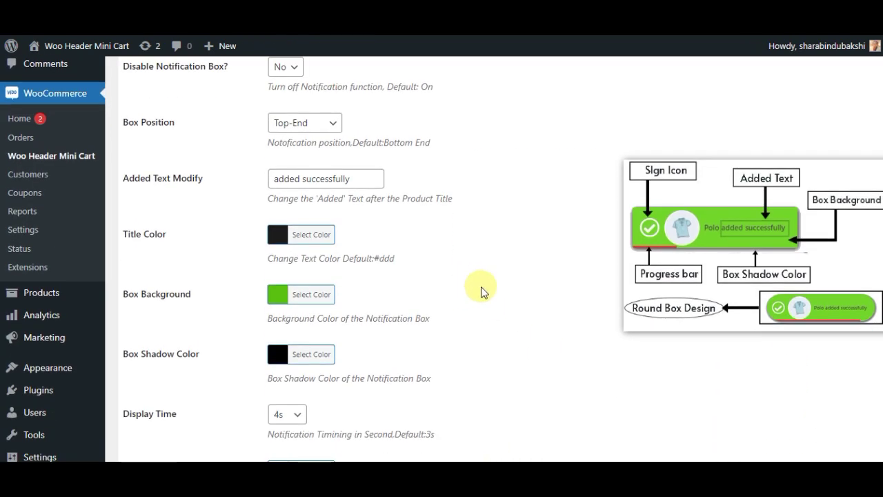
Step: Set the notification box to Bottom Start with Round Box Design off, and save
click(332, 125)
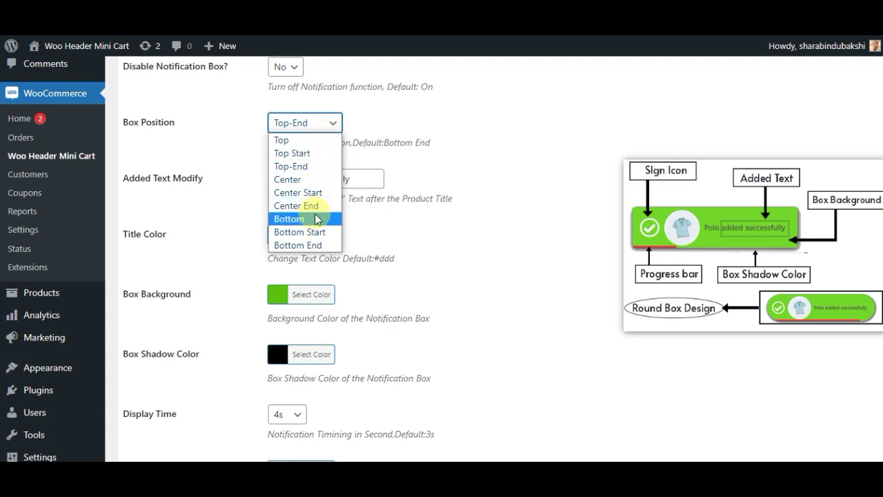
click(321, 235)
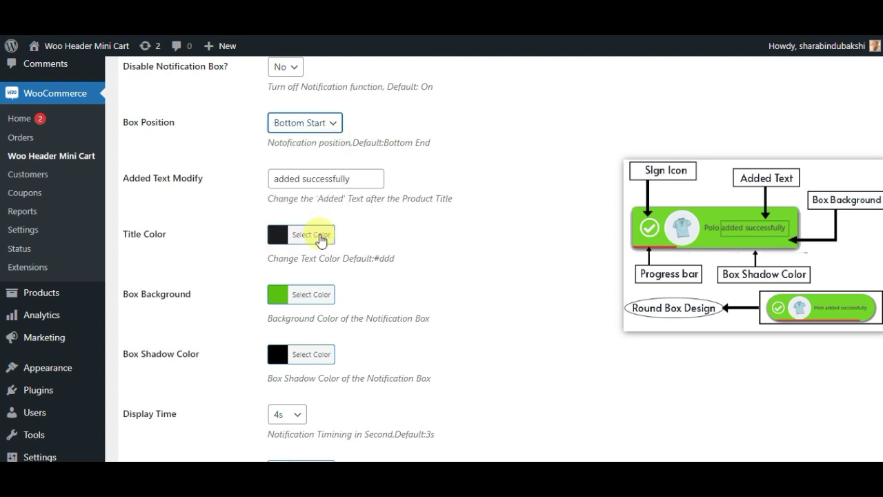
scroll(371, 247, down, 4)
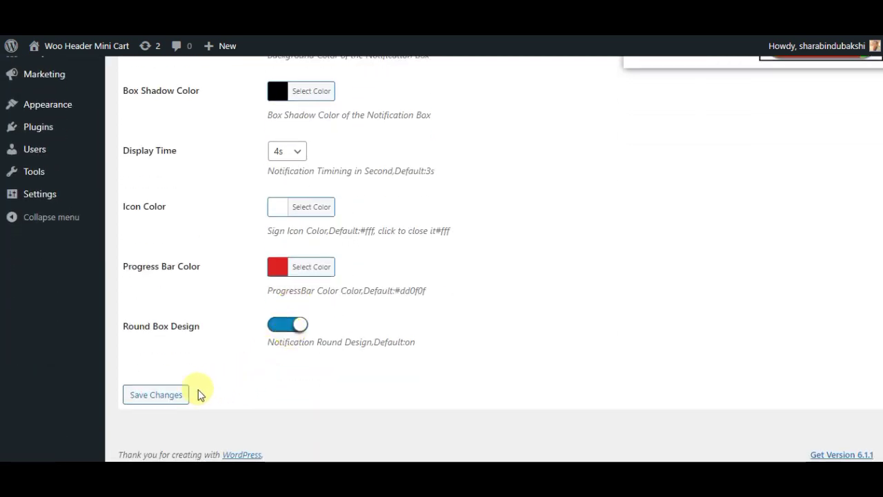
click(296, 323)
click(165, 399)
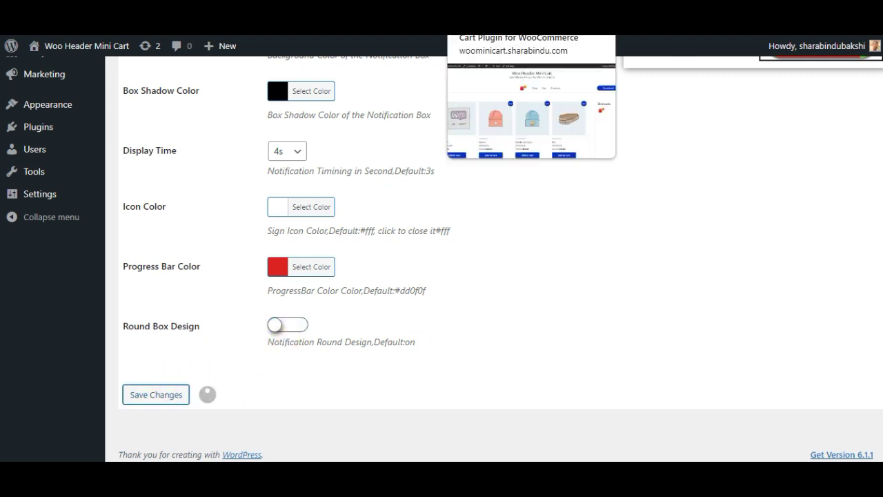
Step: On the shop page, add Beanie with Logo to the cart
click(497, 35)
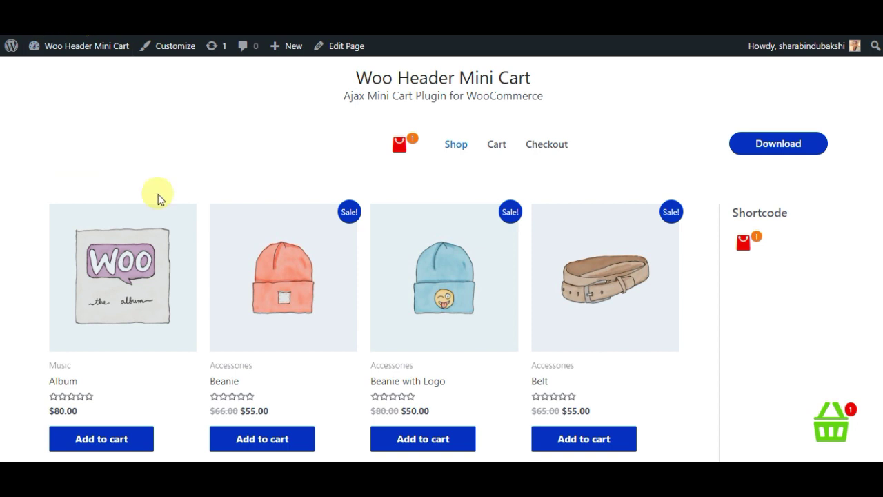
scroll(338, 165, down, 2)
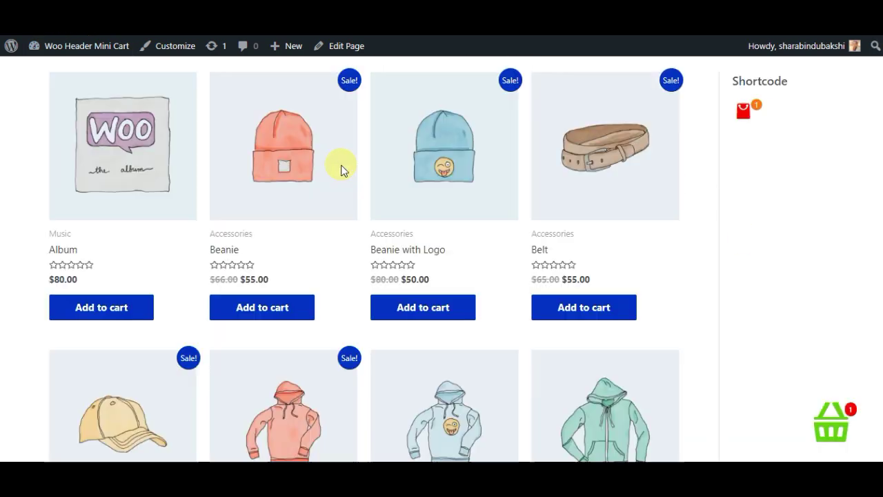
click(438, 314)
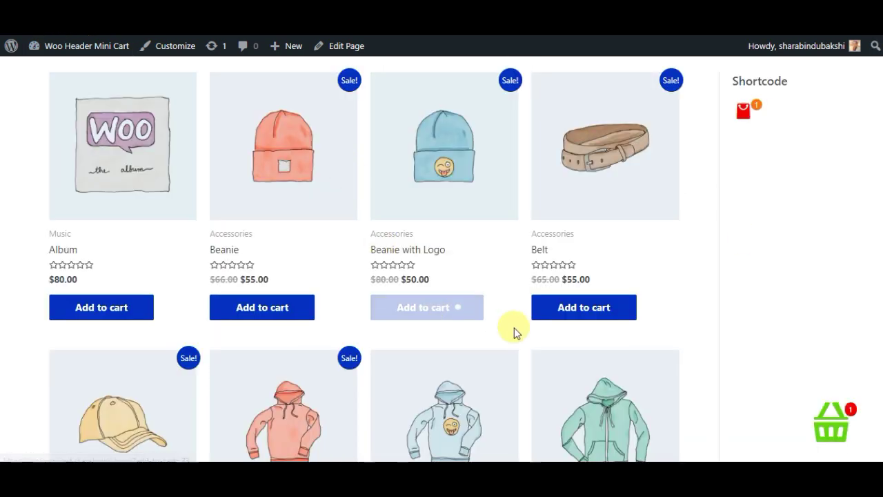